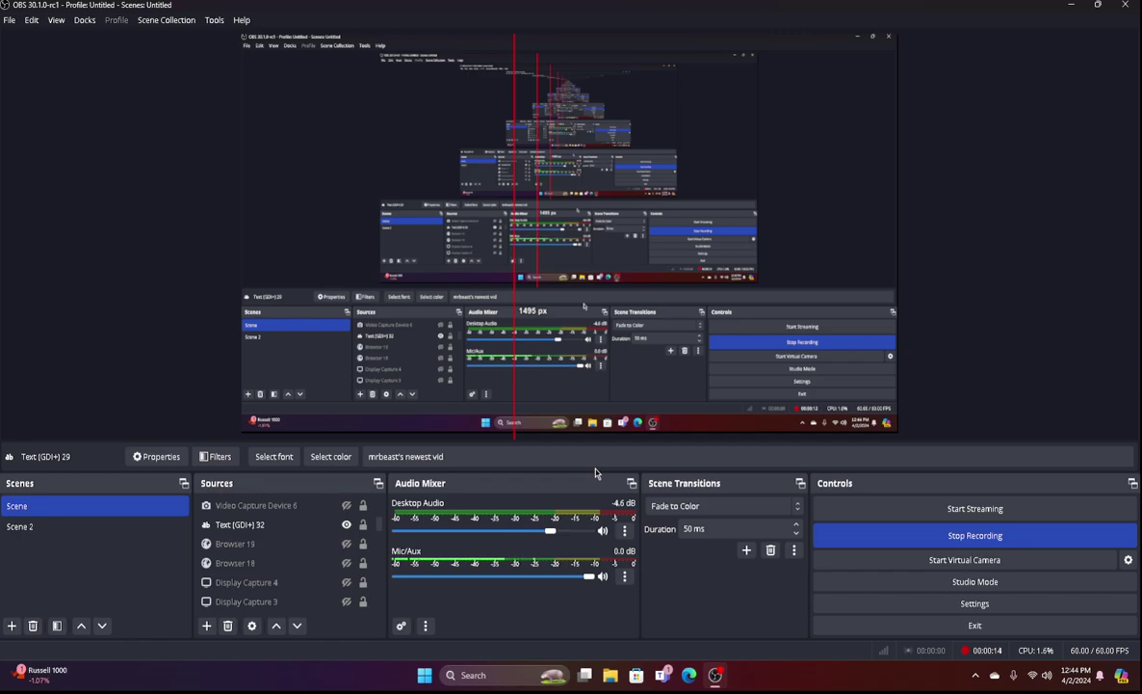
- Search the web for nohboard and look through the results for NohBoard download pages
click(489, 672)
text(noh)
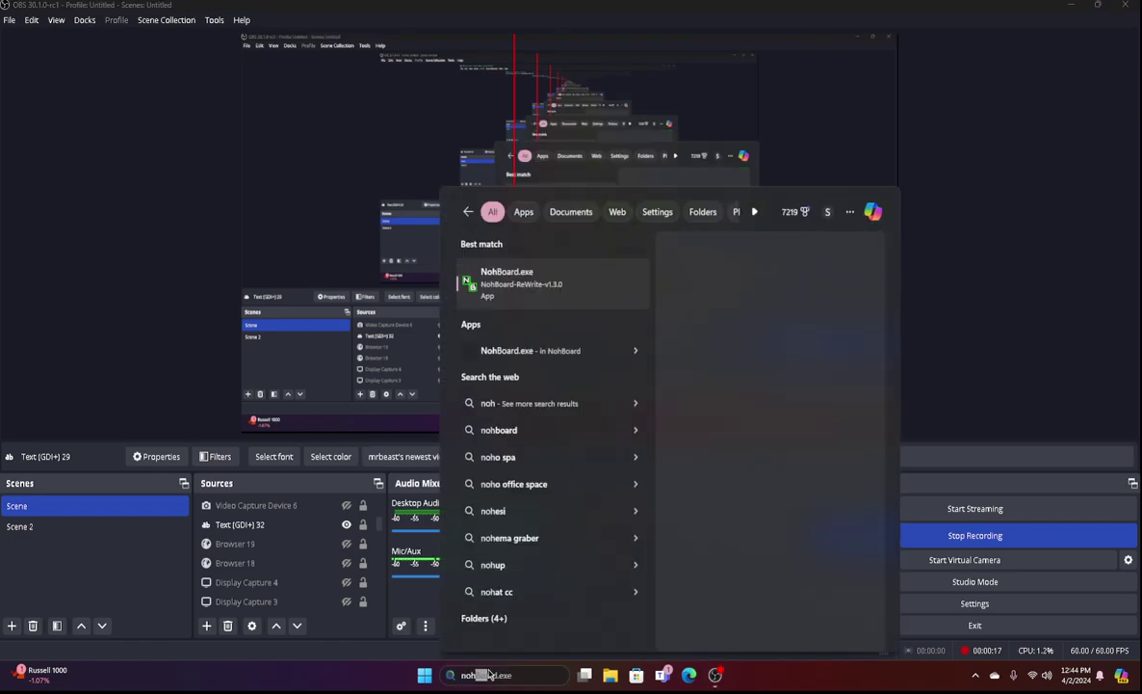
text(board)
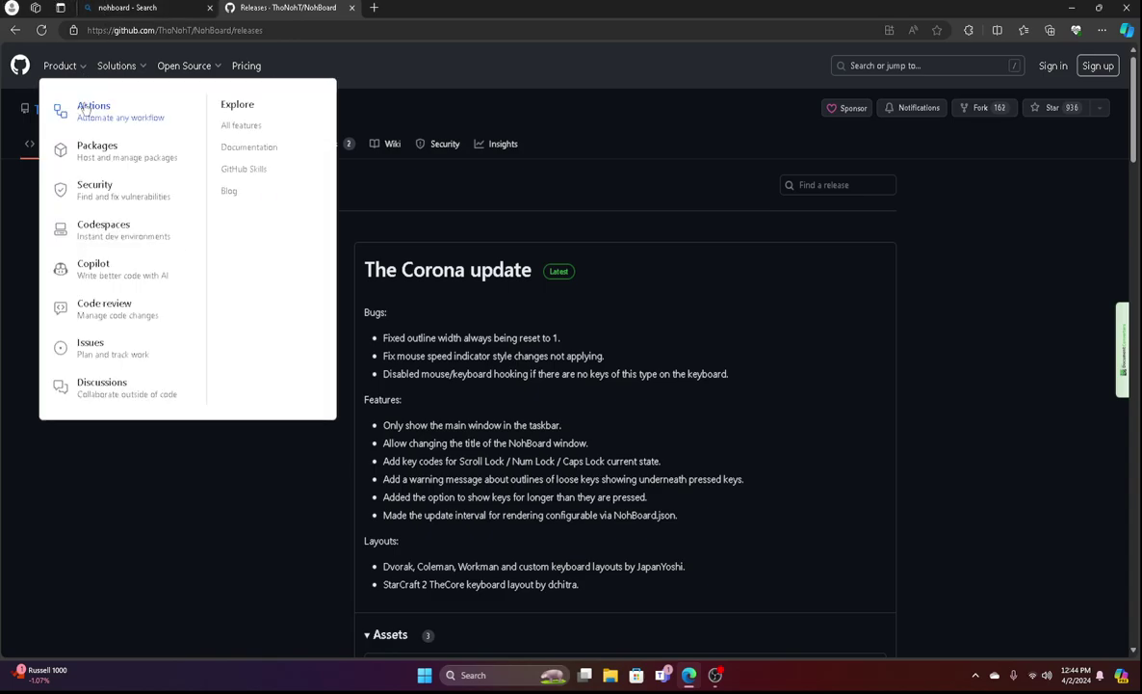
mouse_move(144, 80)
click(130, 7)
scroll(249, 358, down, 5)
scroll(231, 479, down, 4)
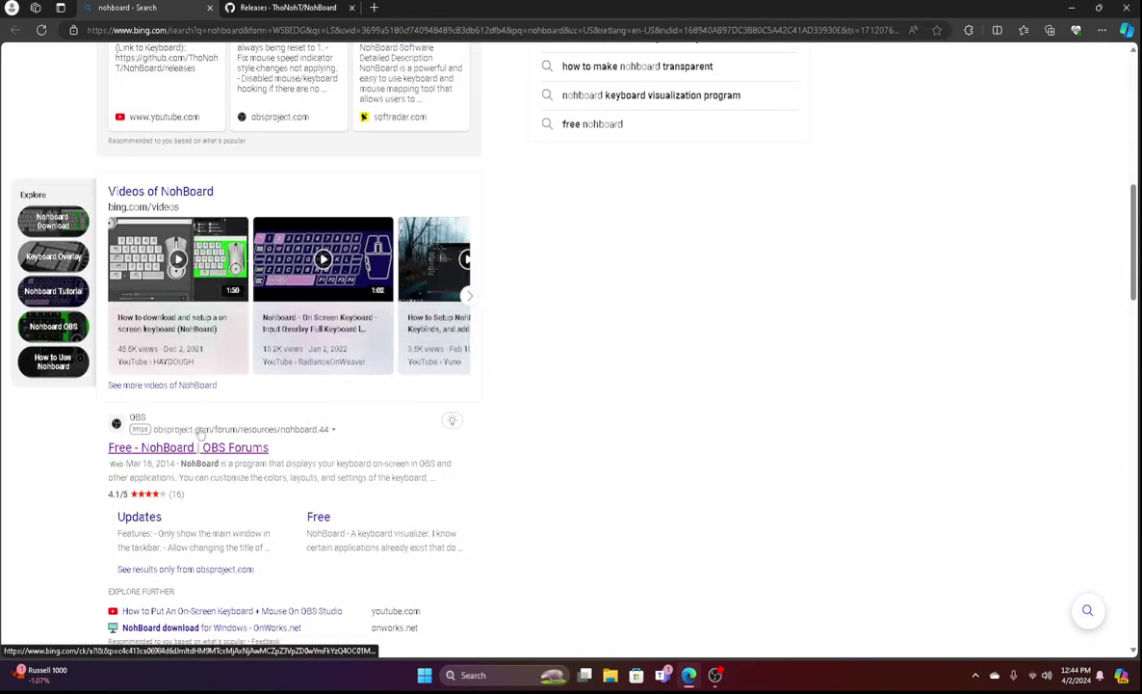
scroll(237, 429, down, 6)
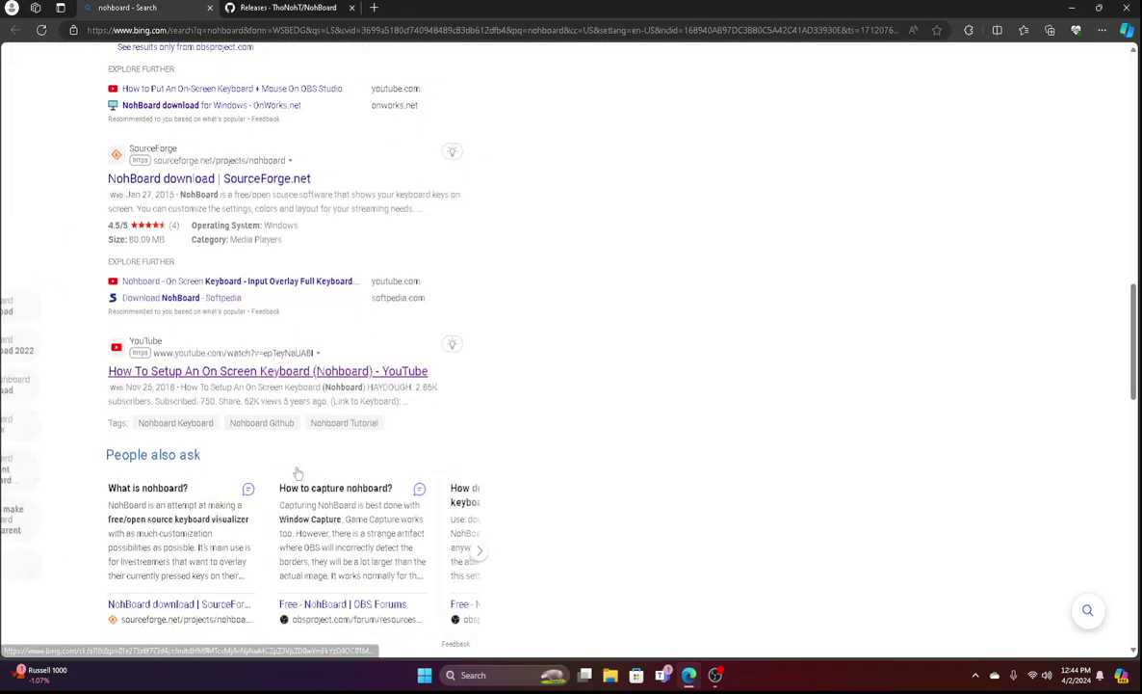
- Find NohBoard.exe on the computer and launch it
click(459, 677)
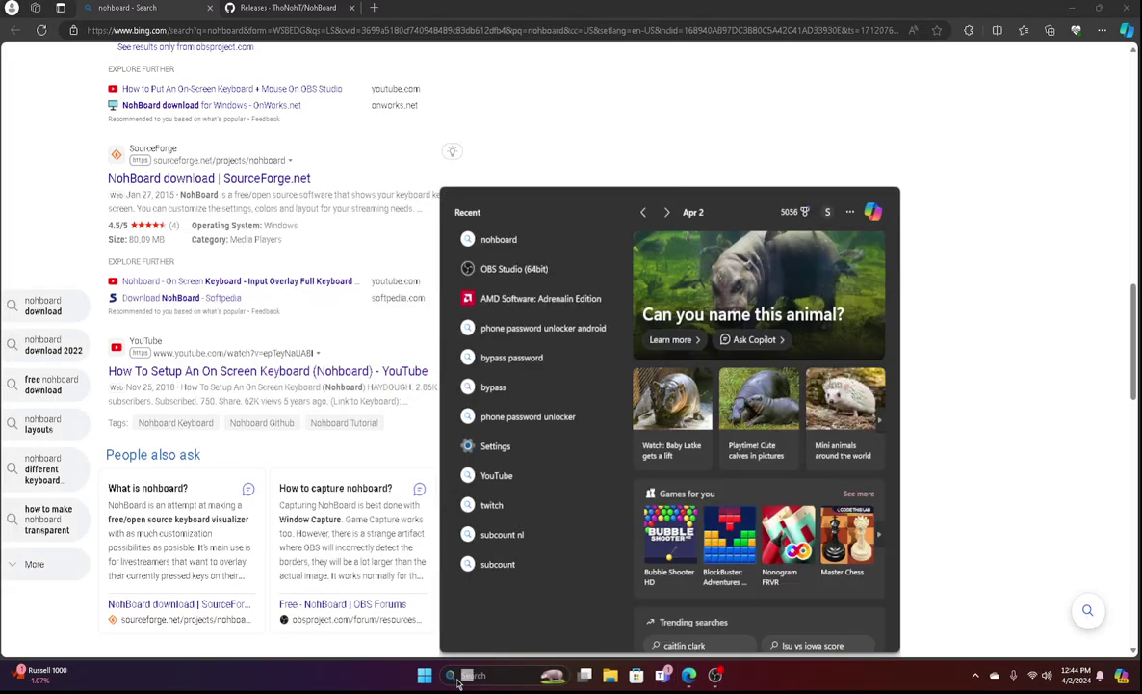
text(nohboard.exe)
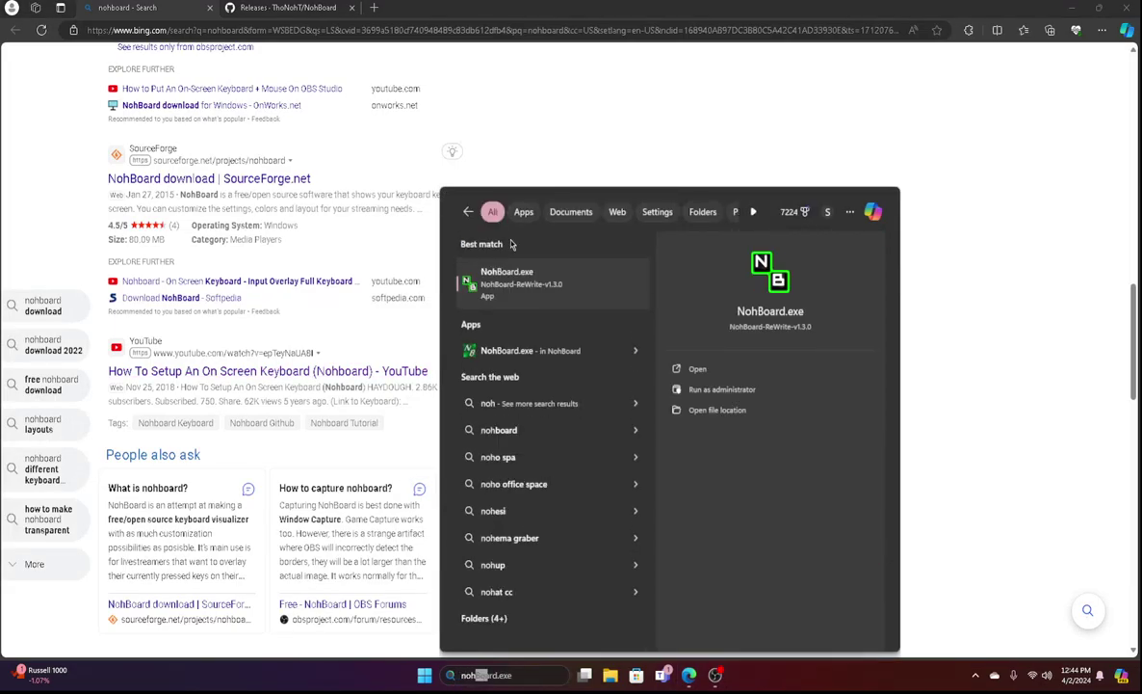
click(491, 272)
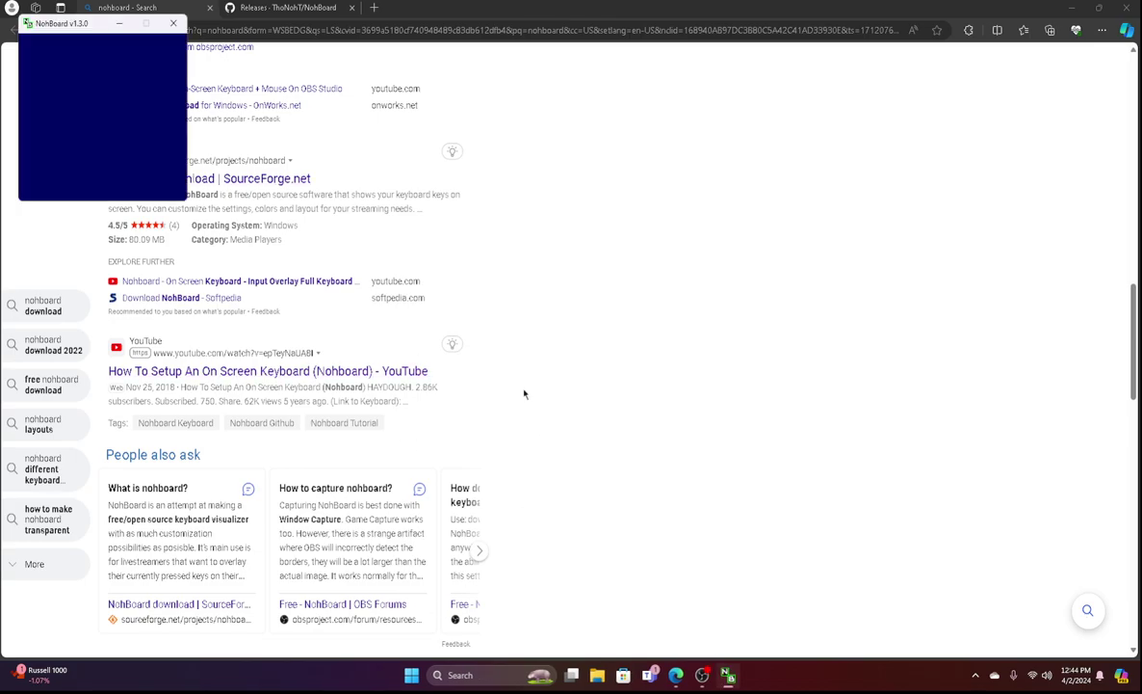
- Load the fps keyboard from the joao7yt category in NohBoard with the normal-white_normal-black style
right_click(97, 151)
click(150, 174)
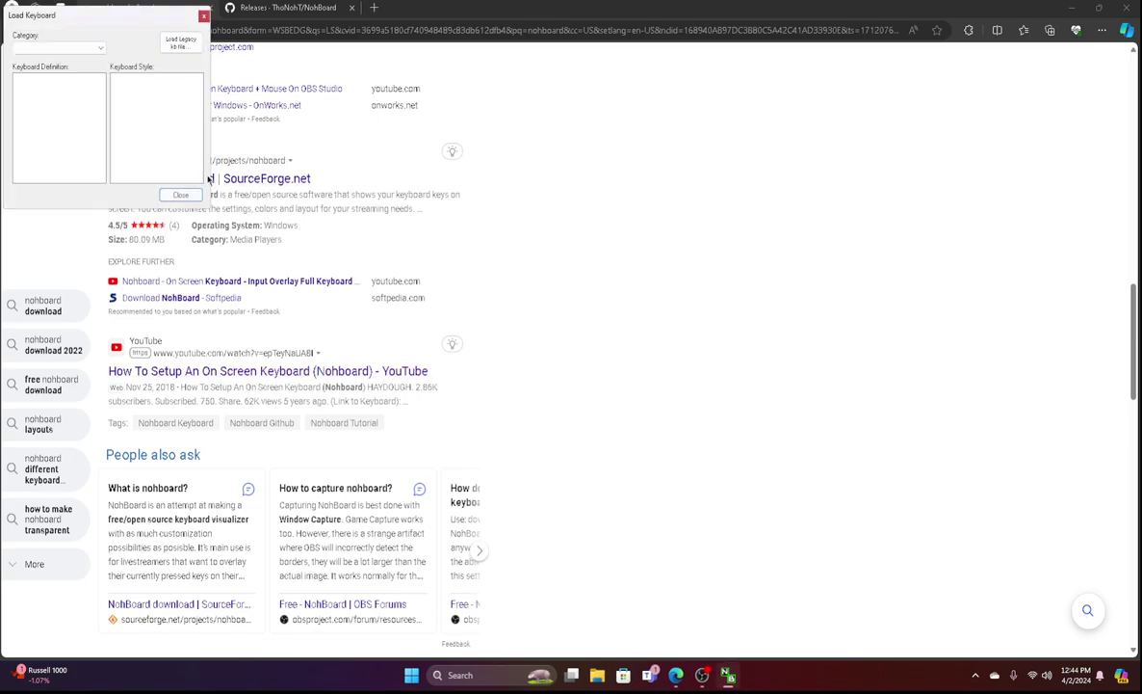
click(56, 48)
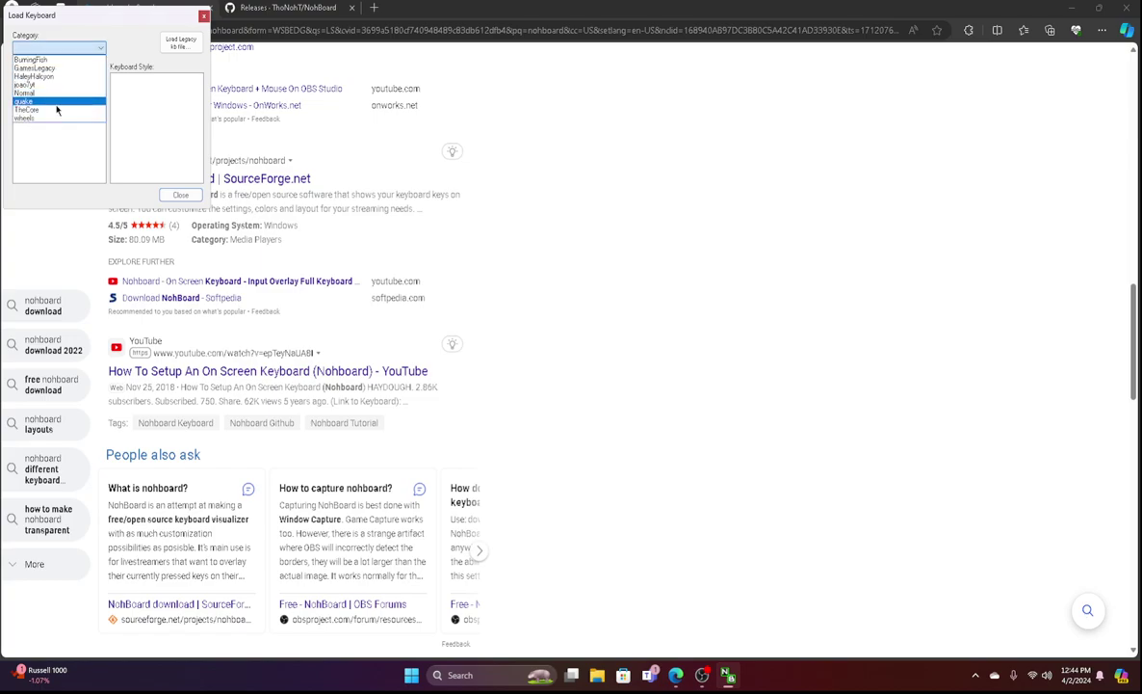
click(52, 84)
click(53, 78)
click(146, 105)
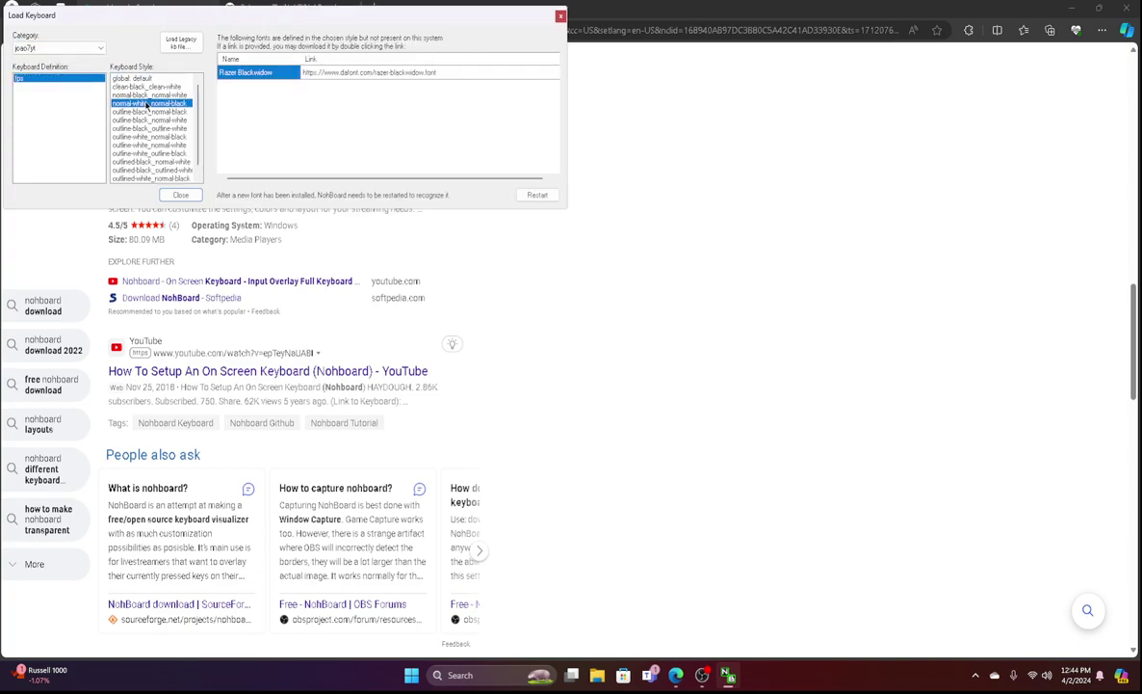
click(181, 195)
- Change the NohBoard style to black keys with white outlines and a black mouse
right_click(179, 96)
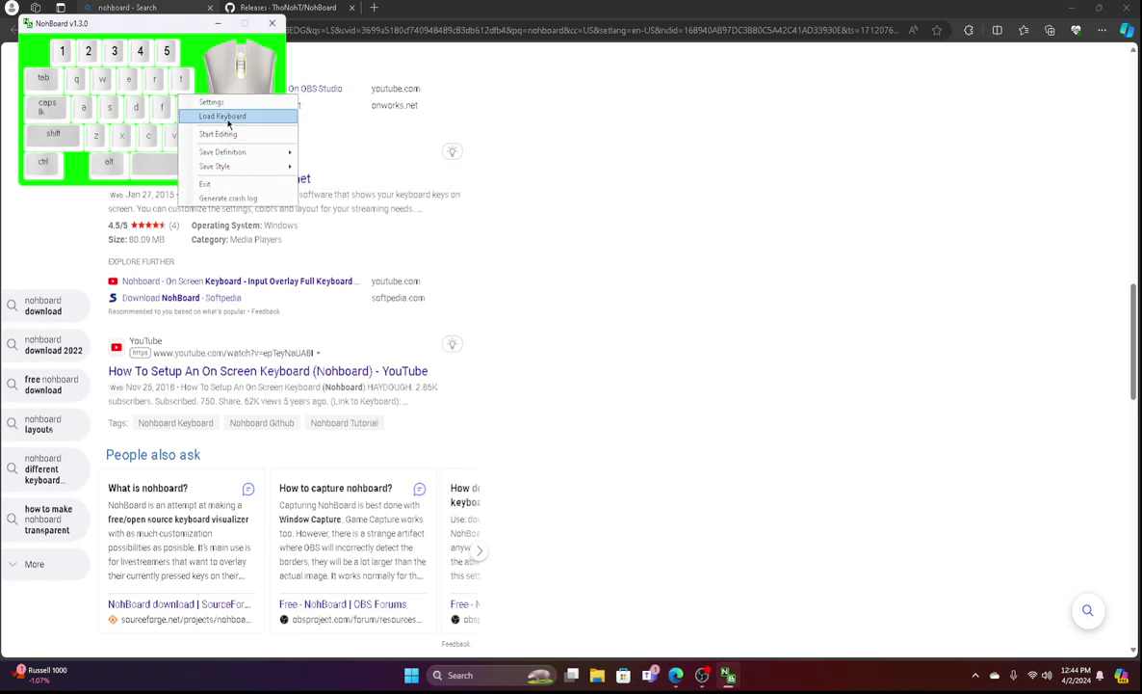
click(227, 119)
click(181, 128)
click(183, 153)
click(224, 187)
- Switch to OBS and add a new Window Capture source that captures the NohBoard v1.3.0 window
click(701, 674)
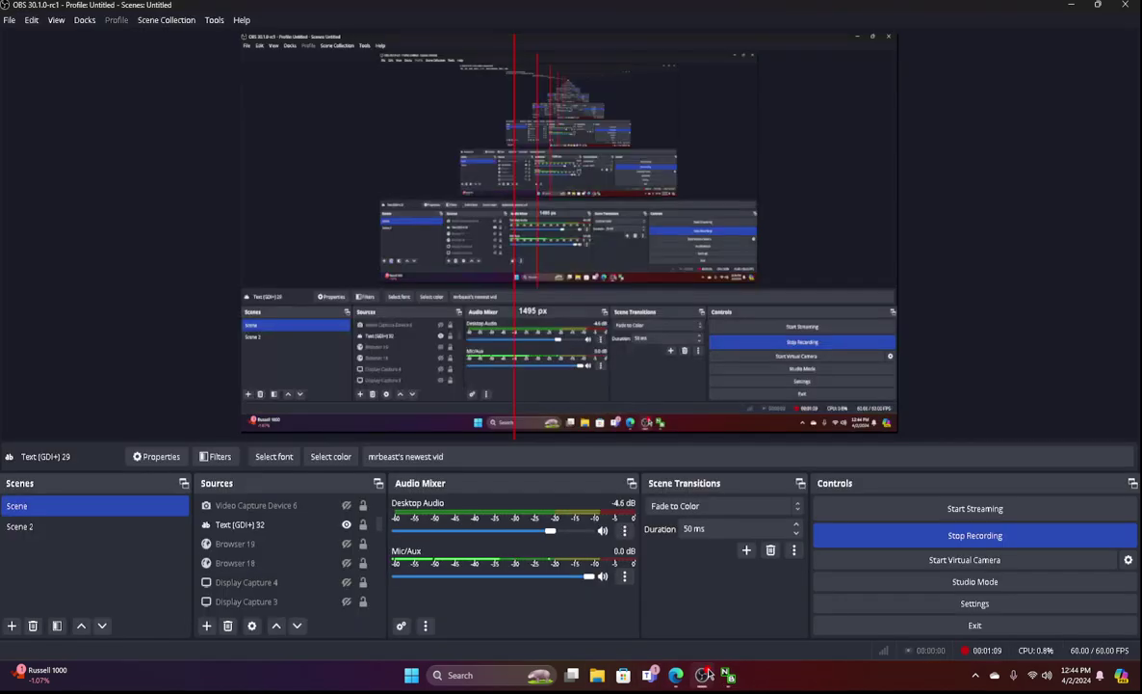
click(207, 626)
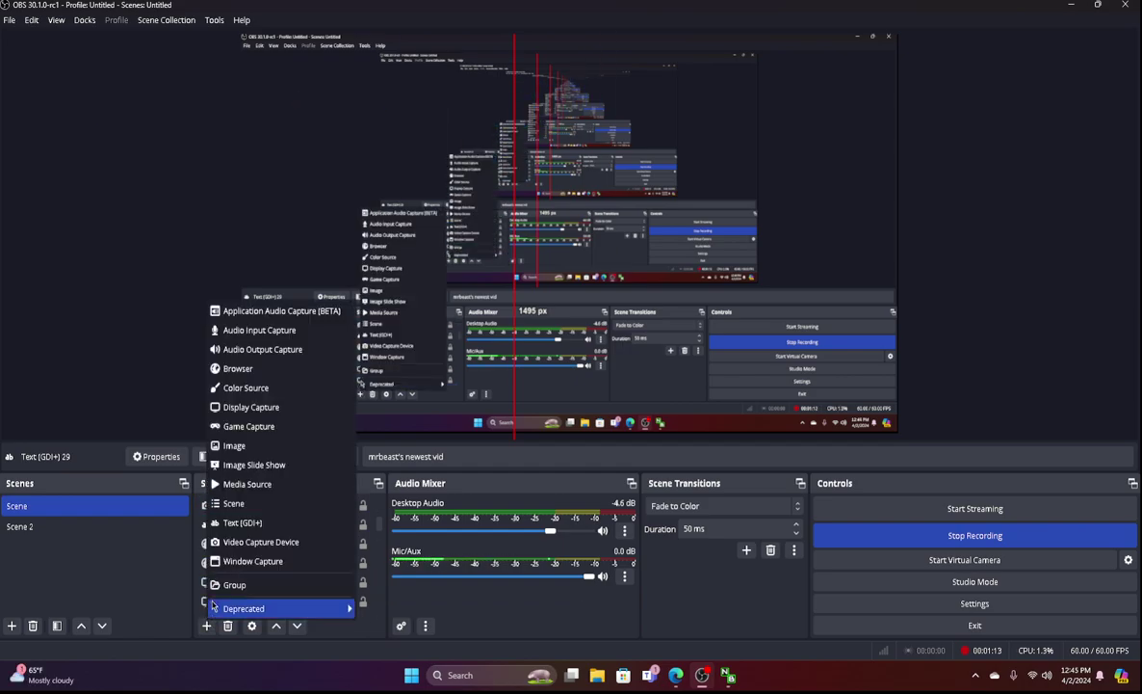
click(271, 559)
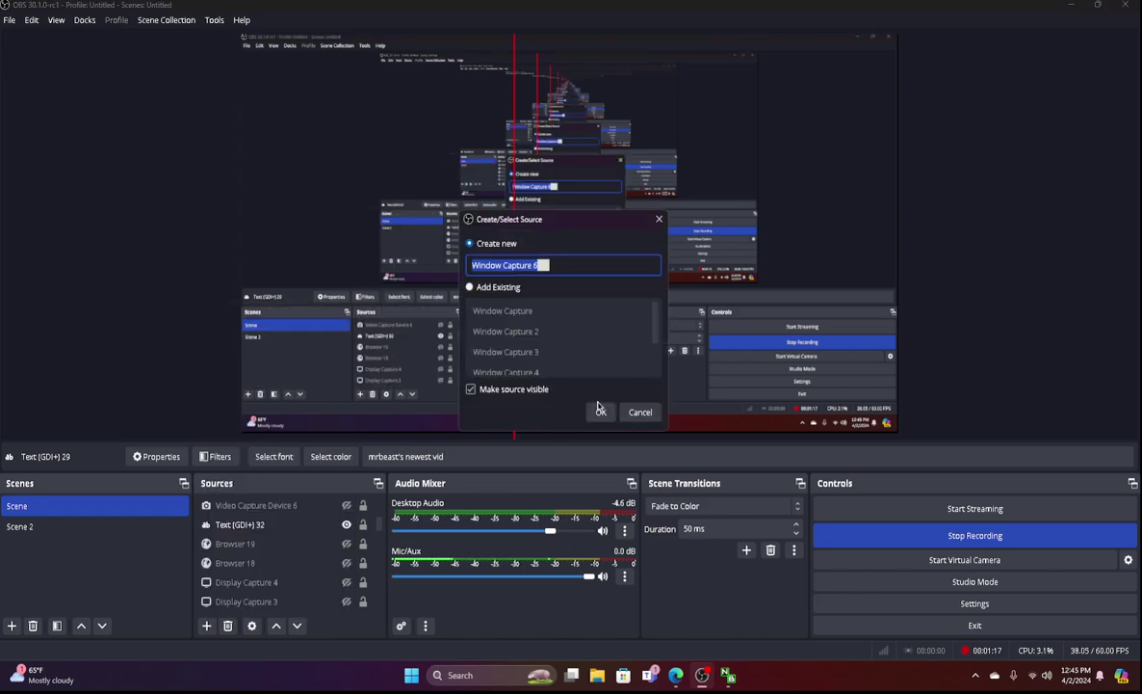
click(600, 412)
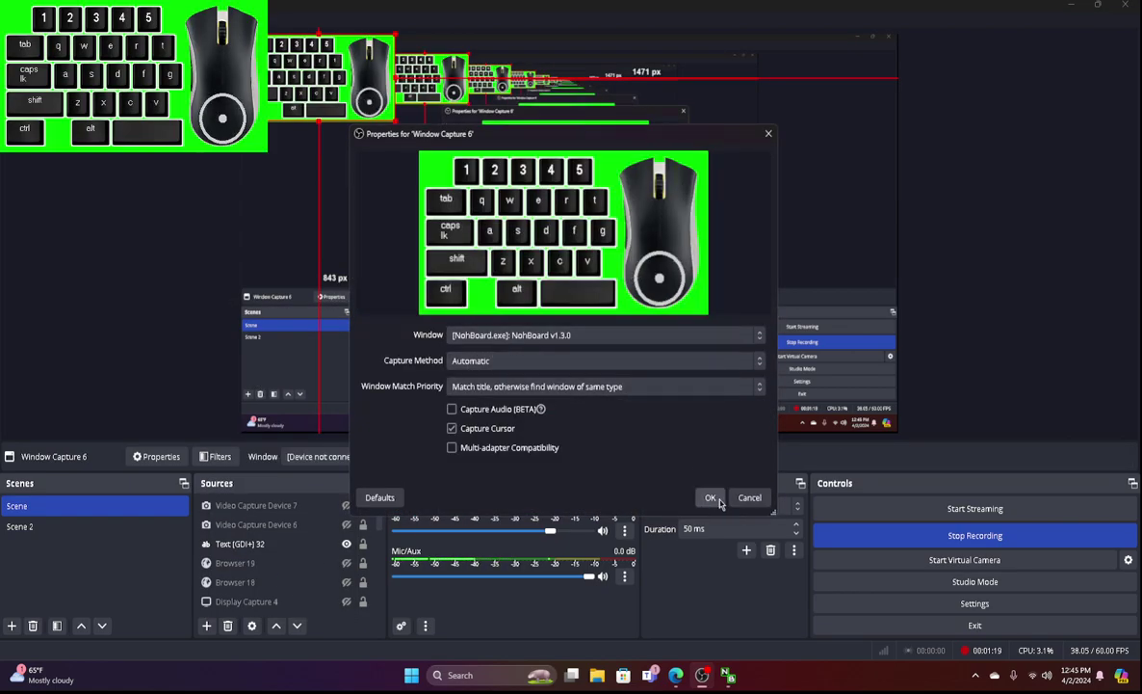
click(710, 498)
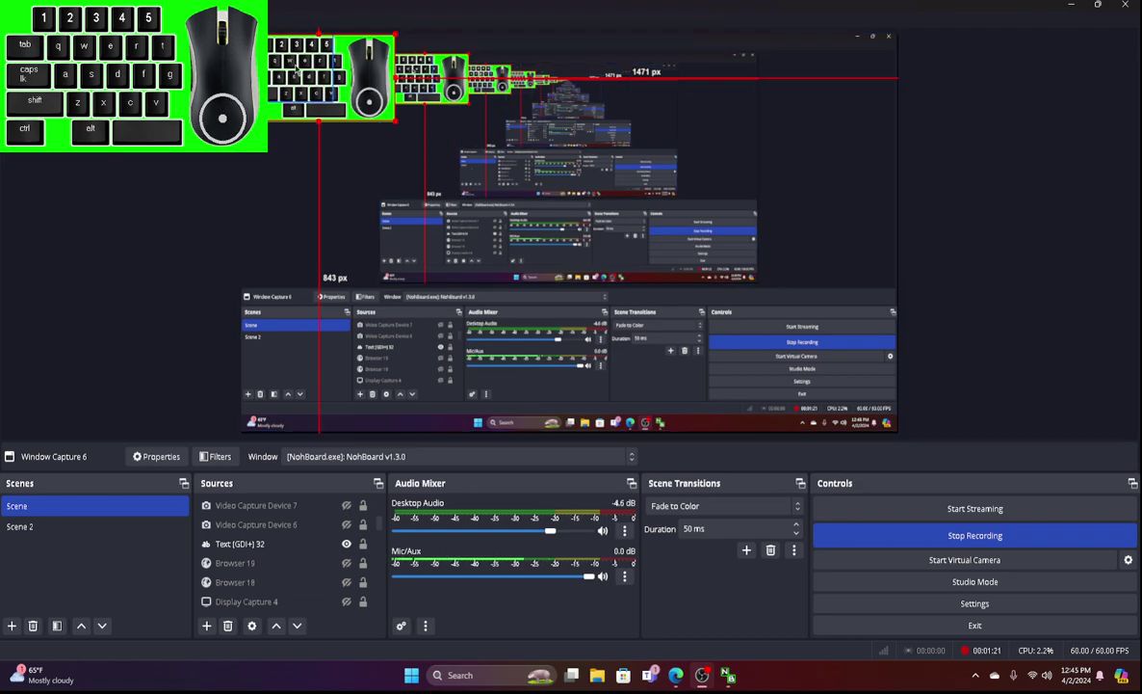
- Add a Chroma Key effect filter with the green key color to the NohBoard window capture
scroll(270, 542, up, 5)
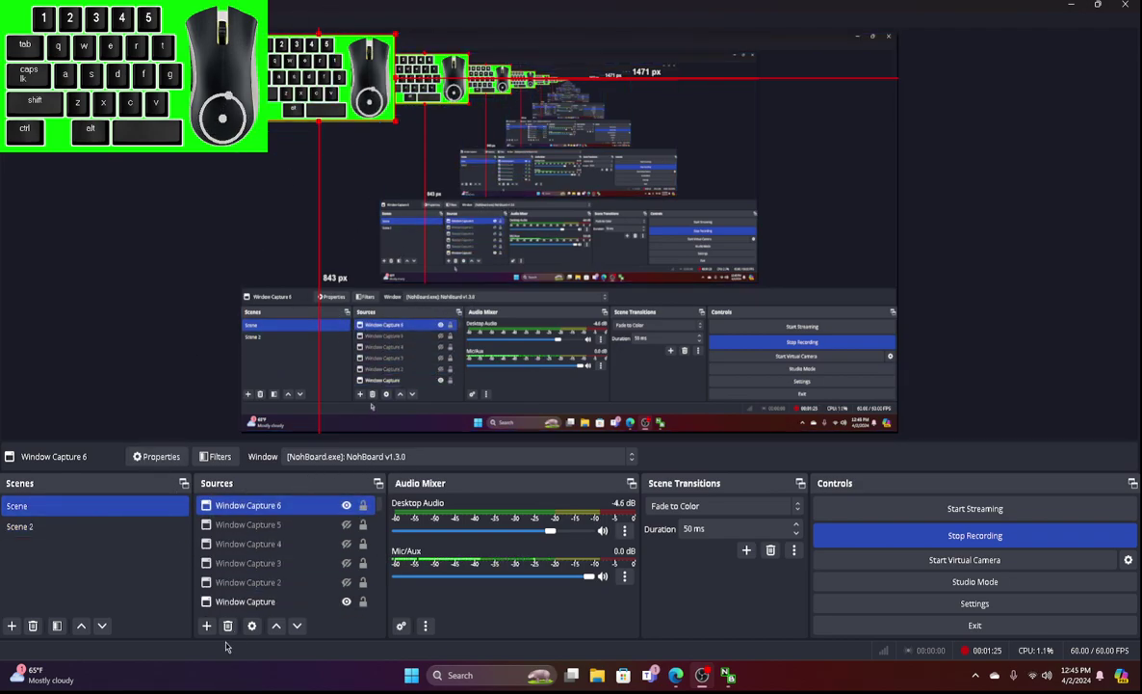
click(206, 626)
key(Escape)
right_click(259, 515)
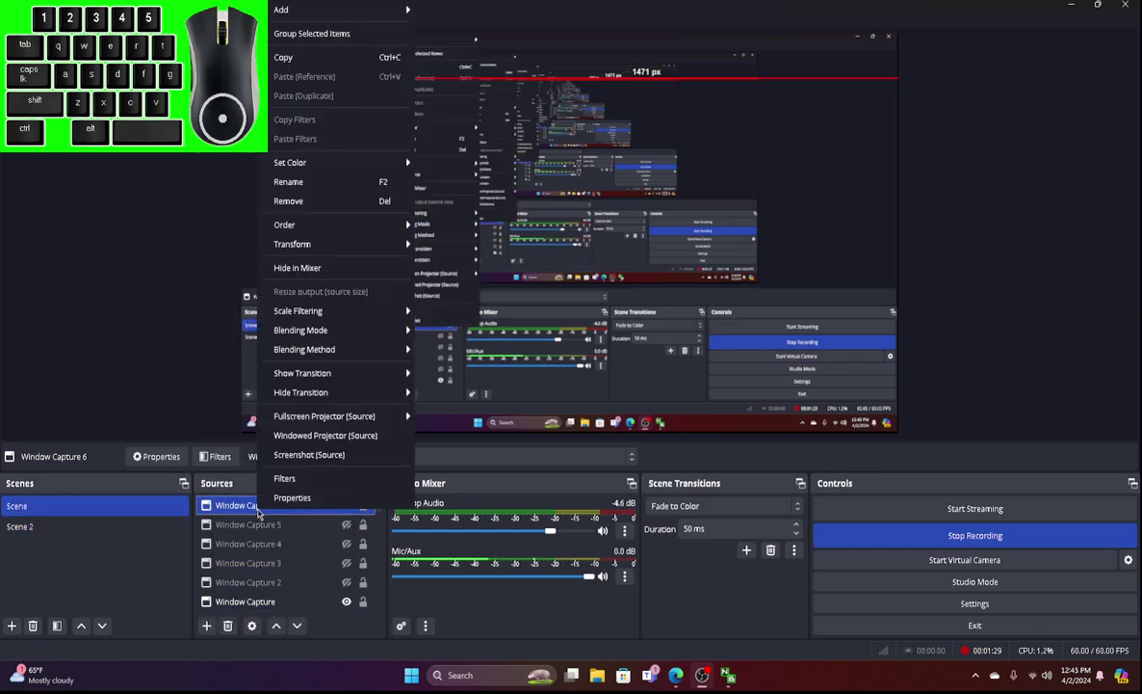
click(317, 479)
click(324, 544)
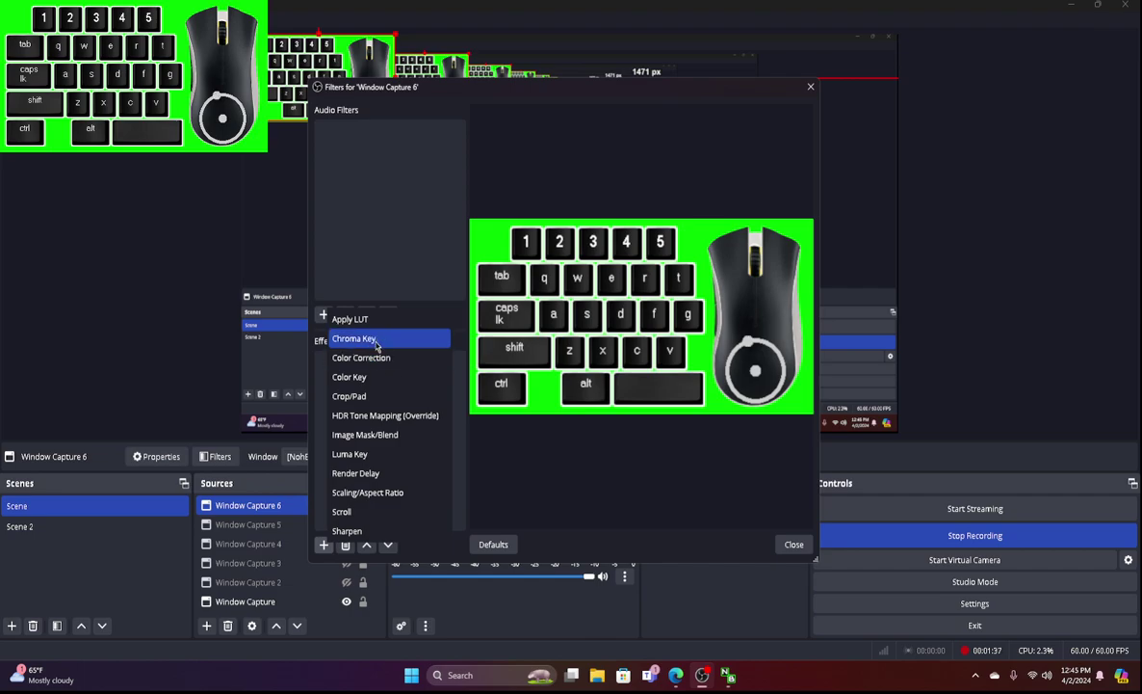
click(352, 338)
click(535, 345)
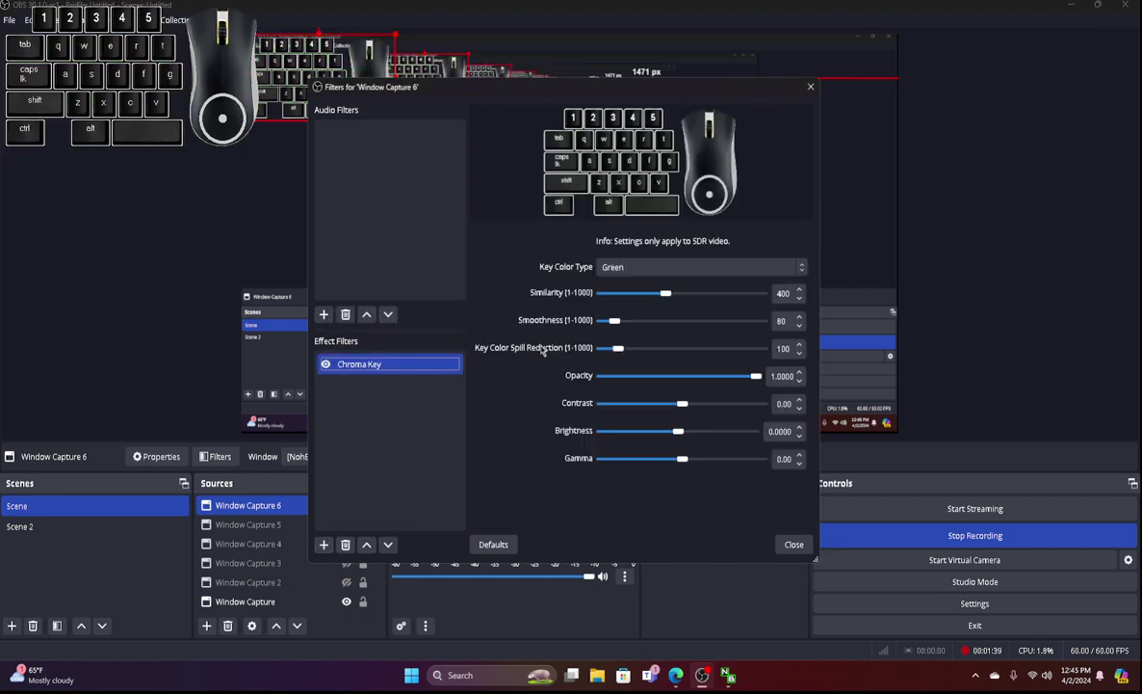
click(794, 545)
- Find Streamlabs Desktop on the computer and launch it
click(491, 676)
text(stre)
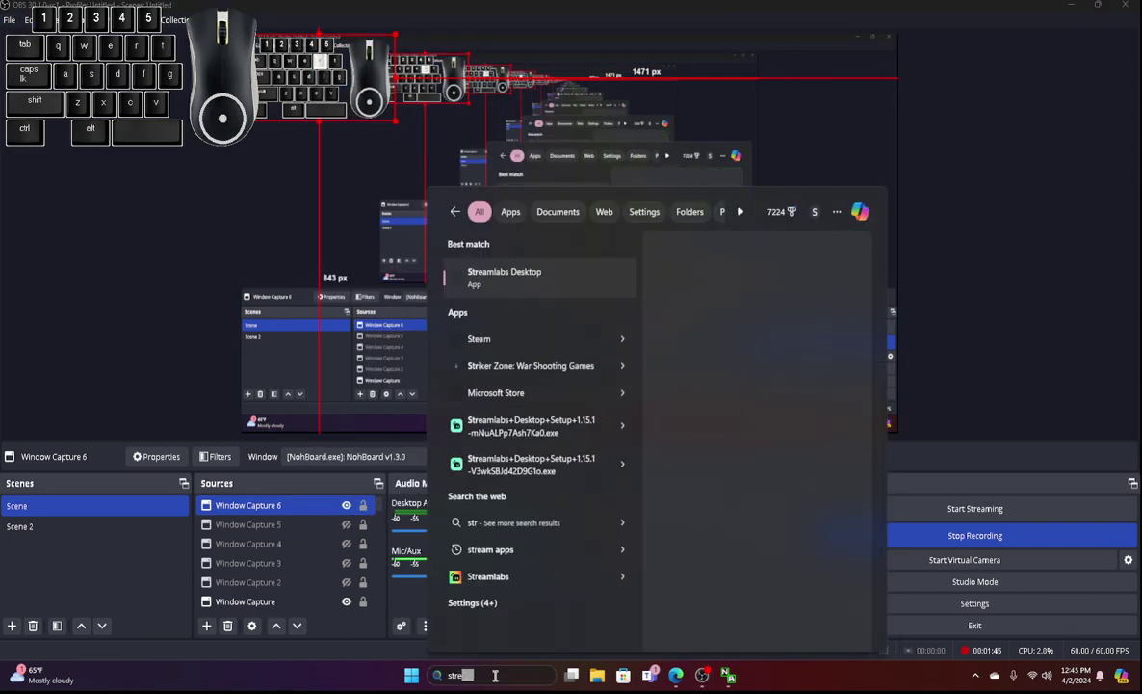
click(502, 277)
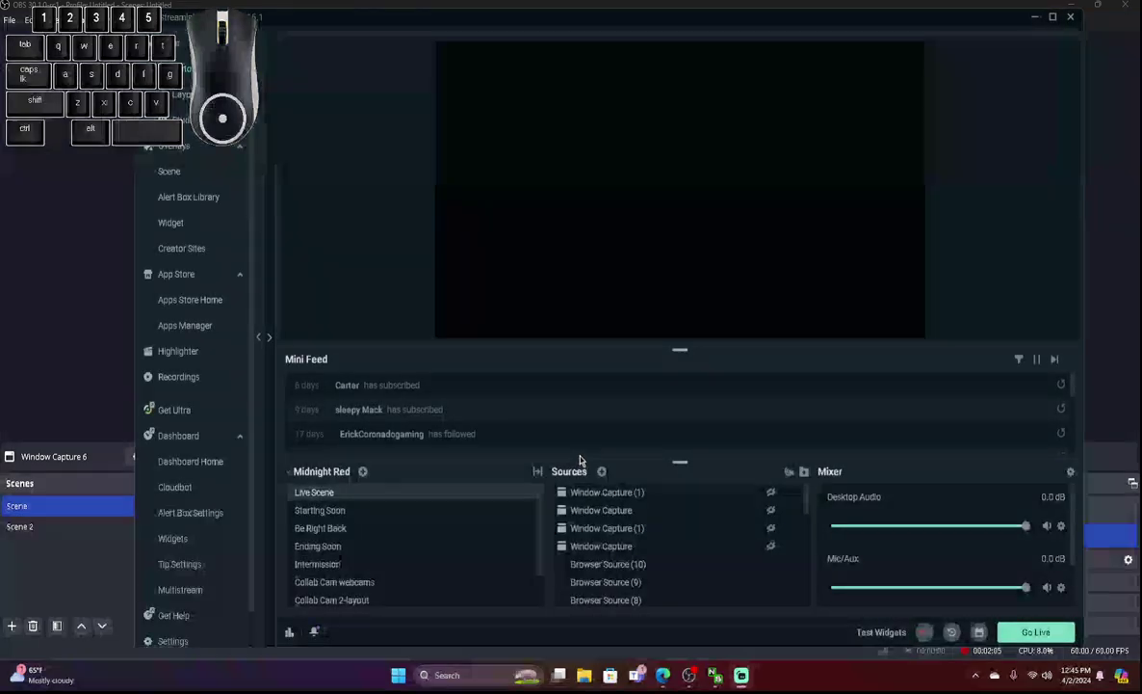
click(689, 674)
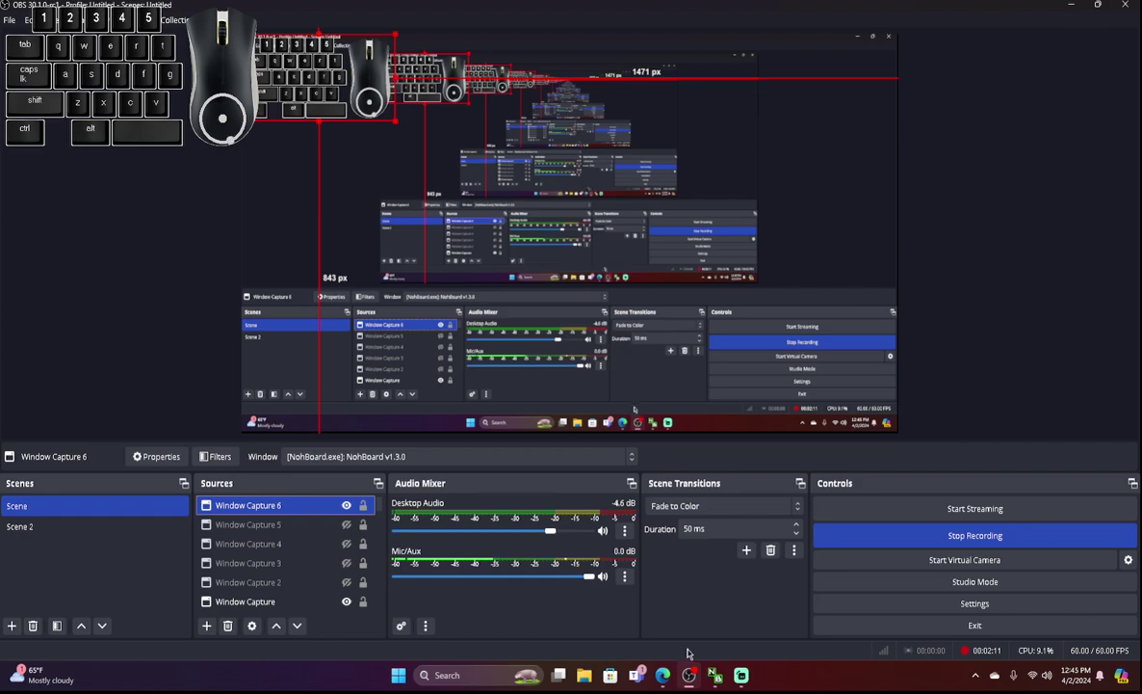
click(715, 674)
click(663, 676)
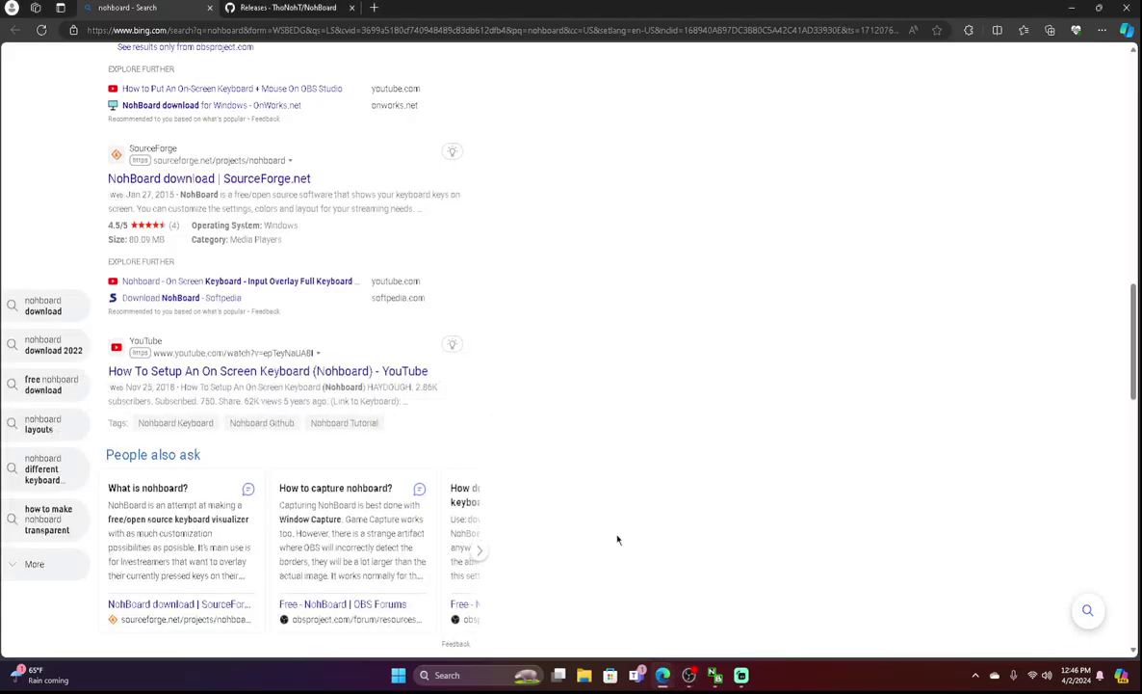
- Switch to Streamlabs Desktop and add a new Window Capture source to the Live Scene
click(741, 675)
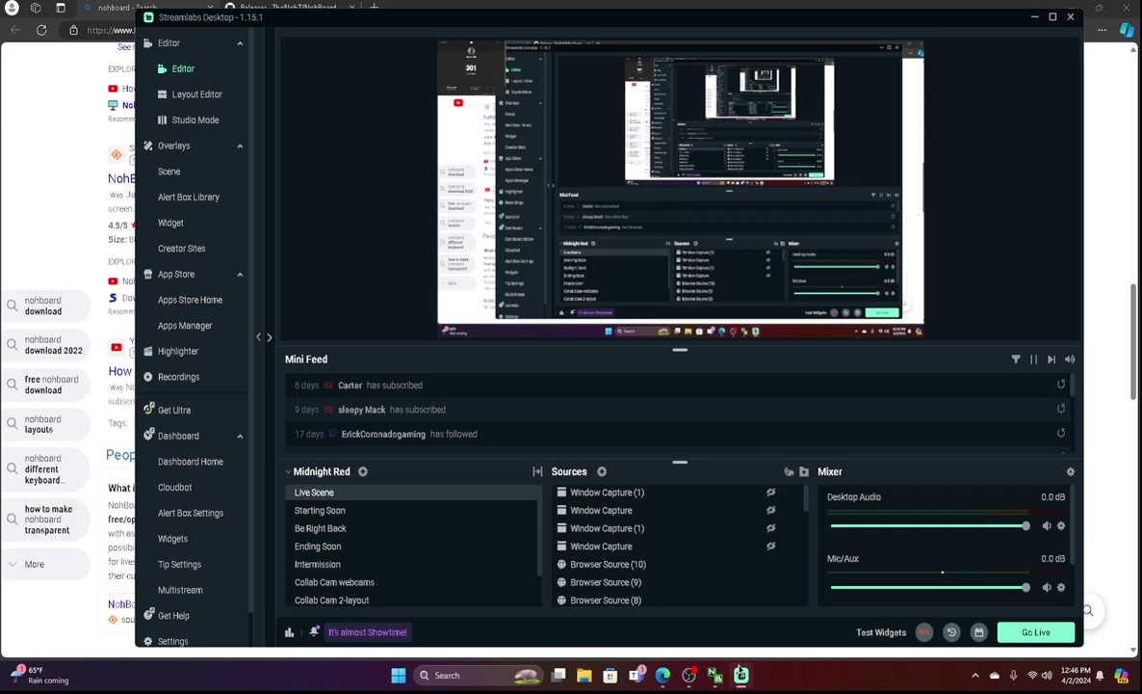
double_click(602, 473)
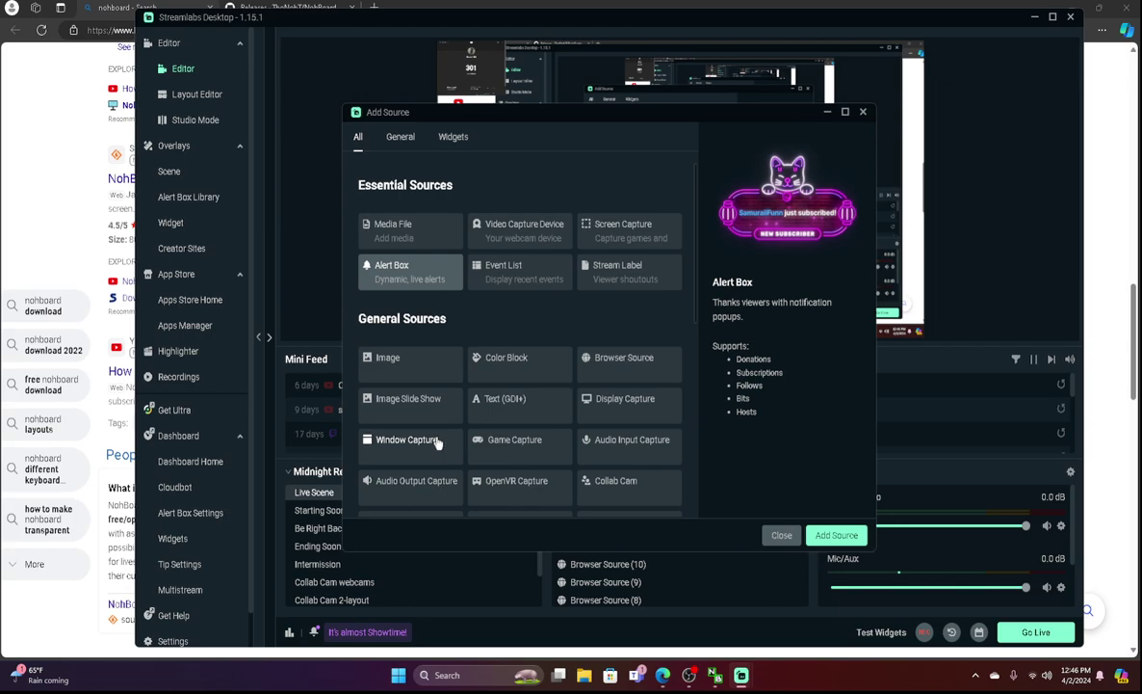
click(436, 441)
click(836, 535)
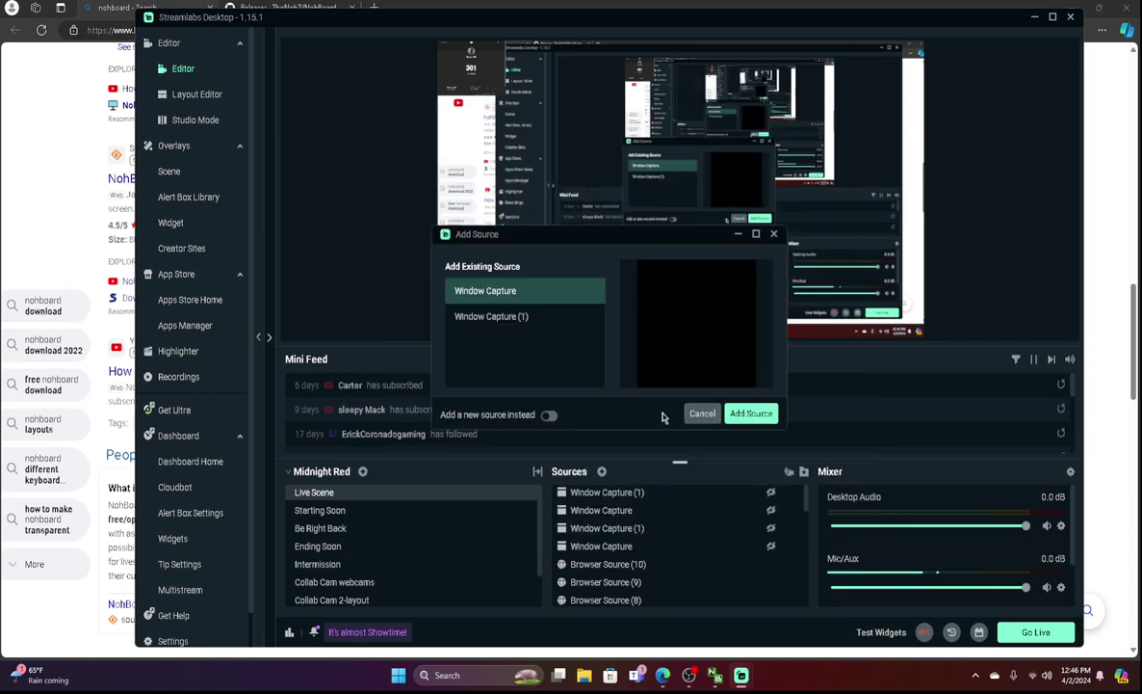
click(548, 415)
click(750, 412)
- Try the Edge browser window and the Streamlabs Desktop window as the captured window
click(567, 238)
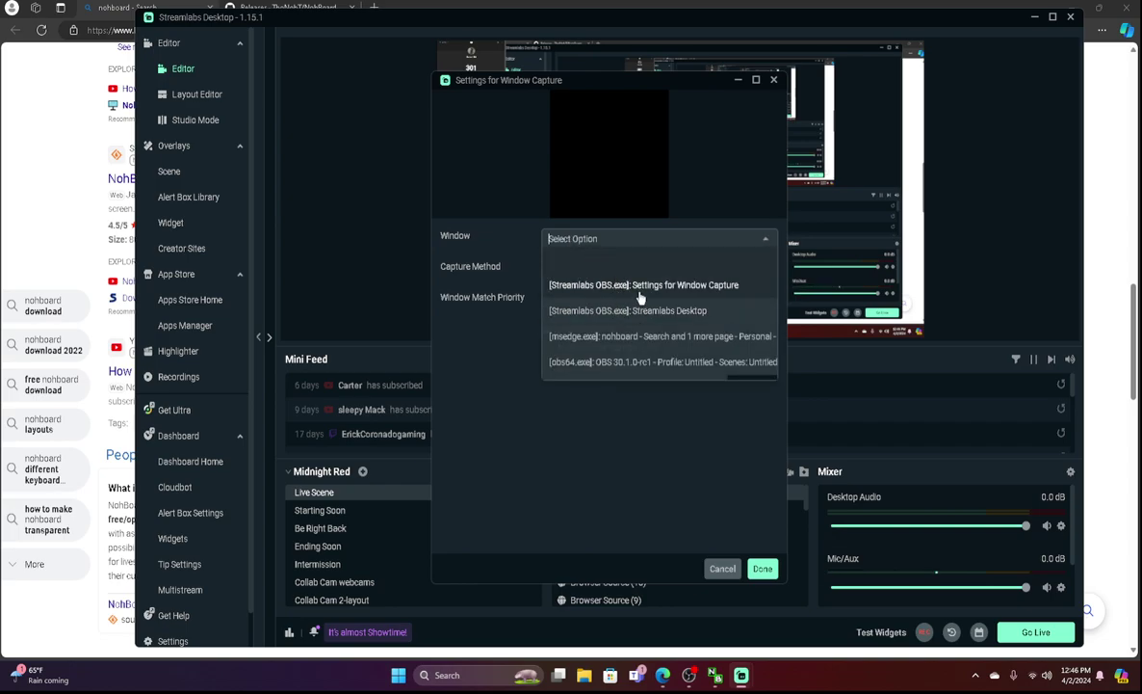
click(622, 339)
click(587, 238)
click(594, 310)
click(626, 238)
- Restore the NohBoard window, and try the Edge browser and OBS windows as the captured window
click(706, 681)
click(607, 239)
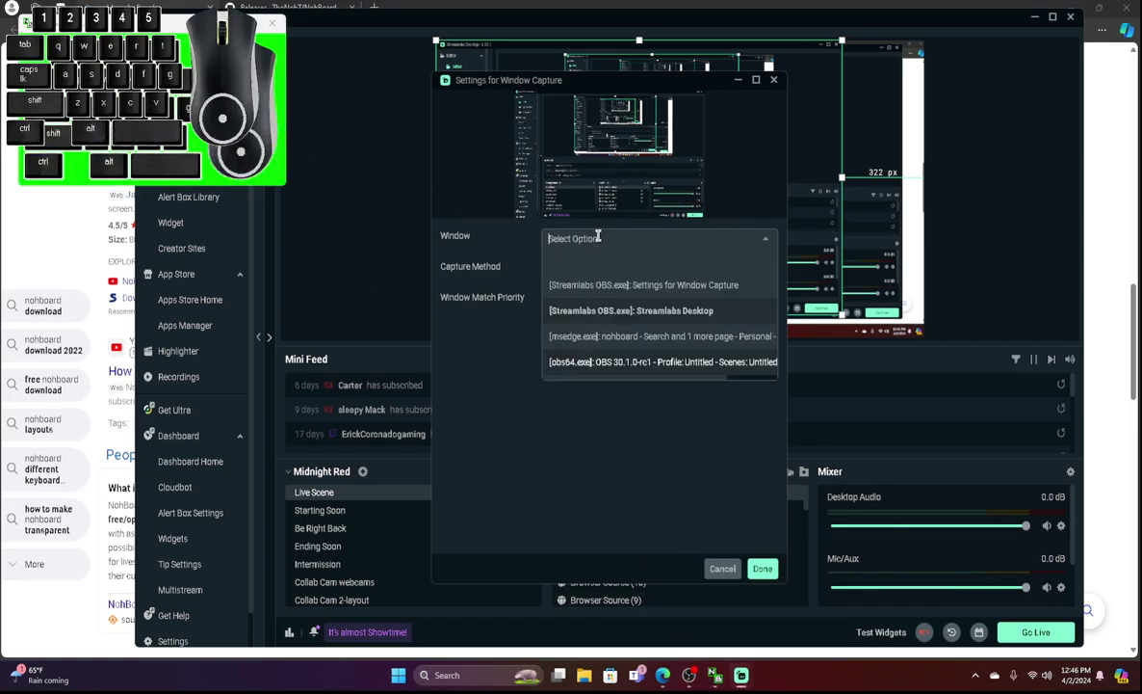
click(644, 339)
click(605, 243)
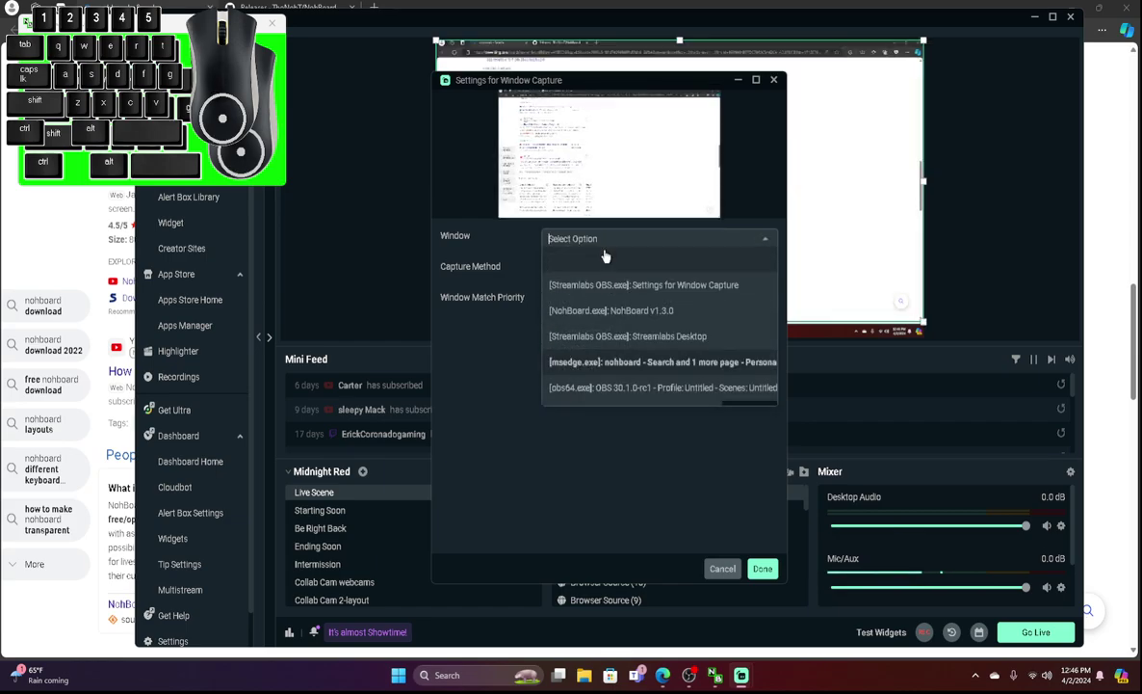
click(622, 388)
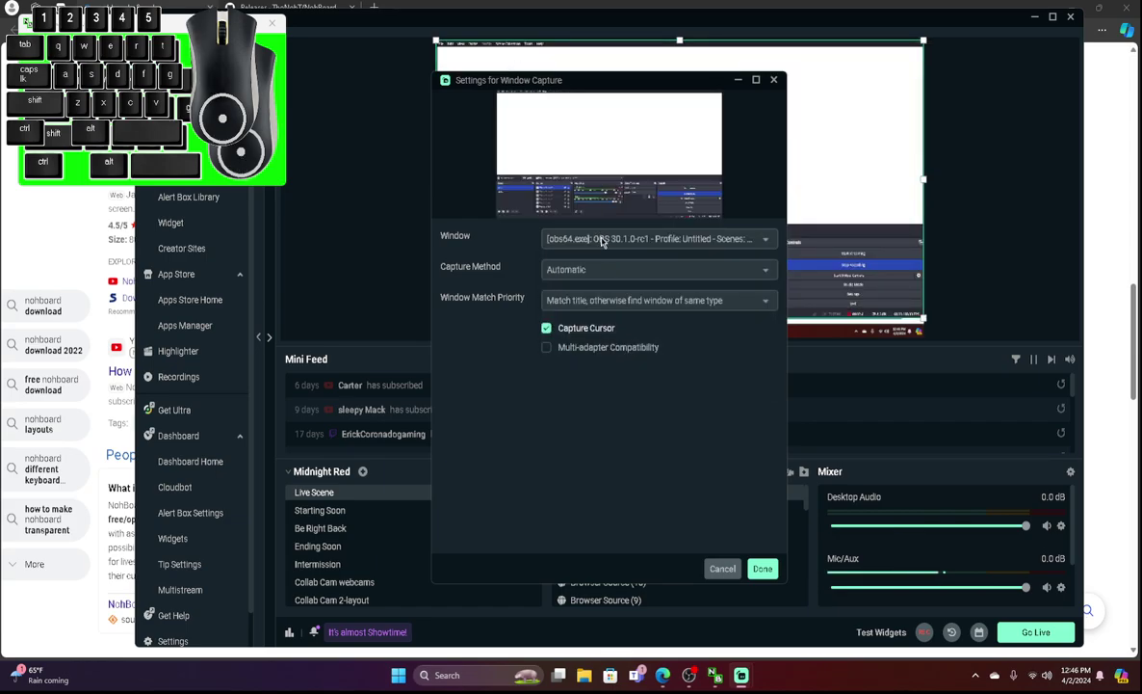
- Try the Settings for Window Capture window as the captured window, clear the selection and cancel the source settings
click(602, 241)
click(605, 285)
click(602, 240)
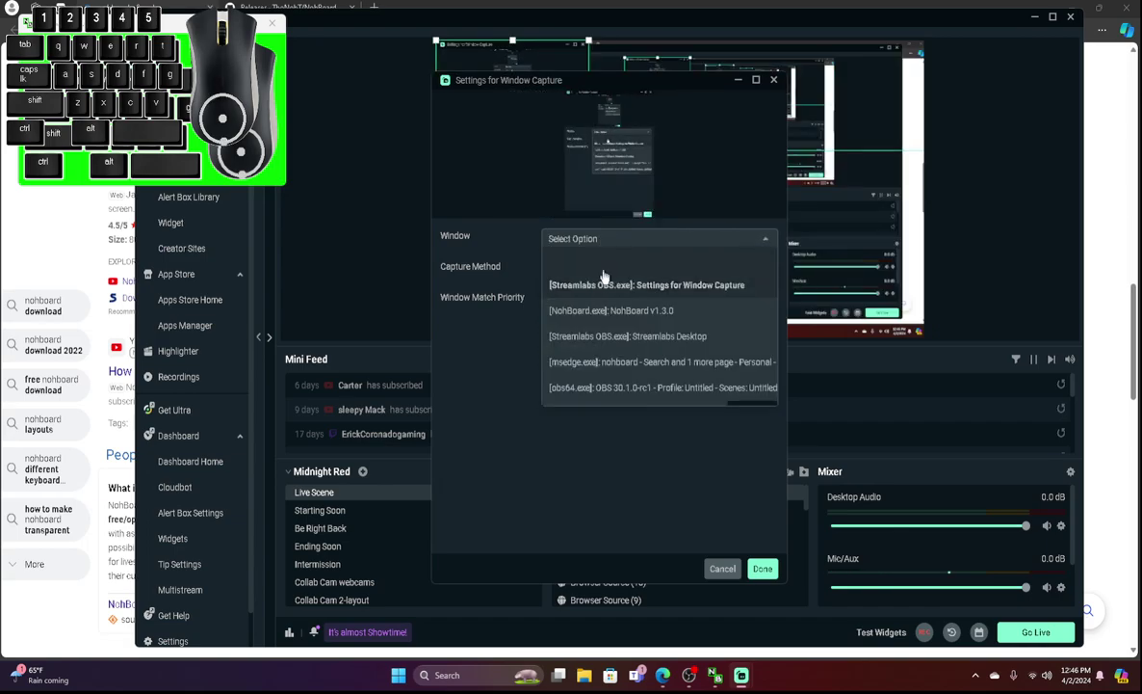
click(593, 260)
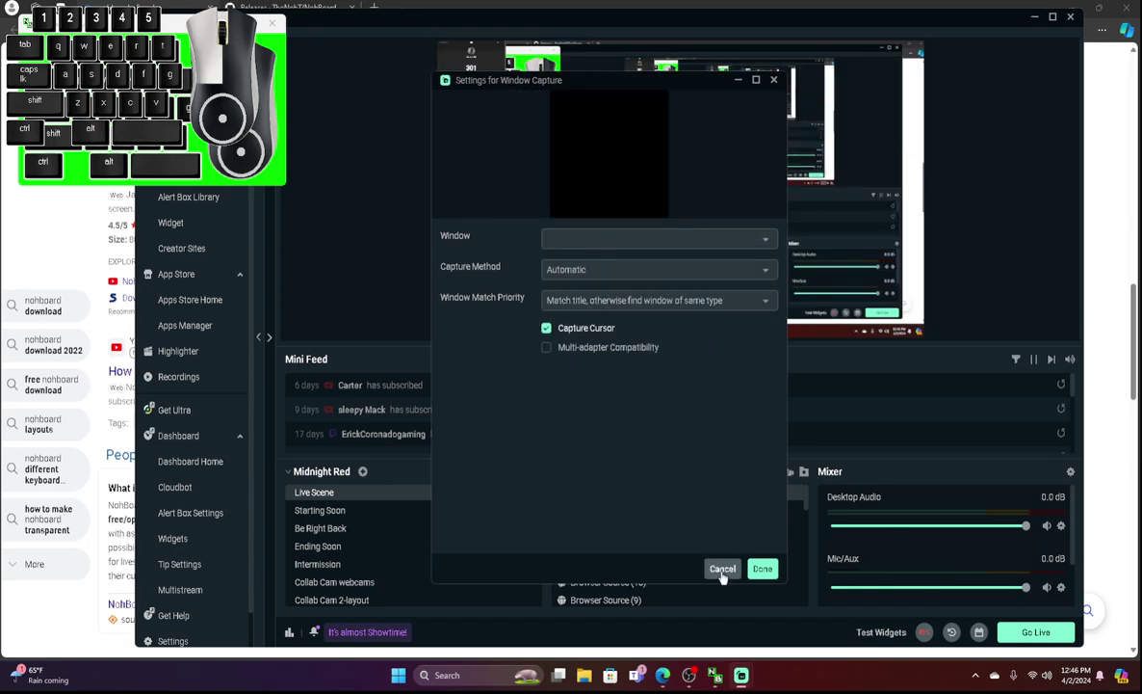
click(723, 568)
- Add another new Window Capture source to the Live Scene
click(598, 471)
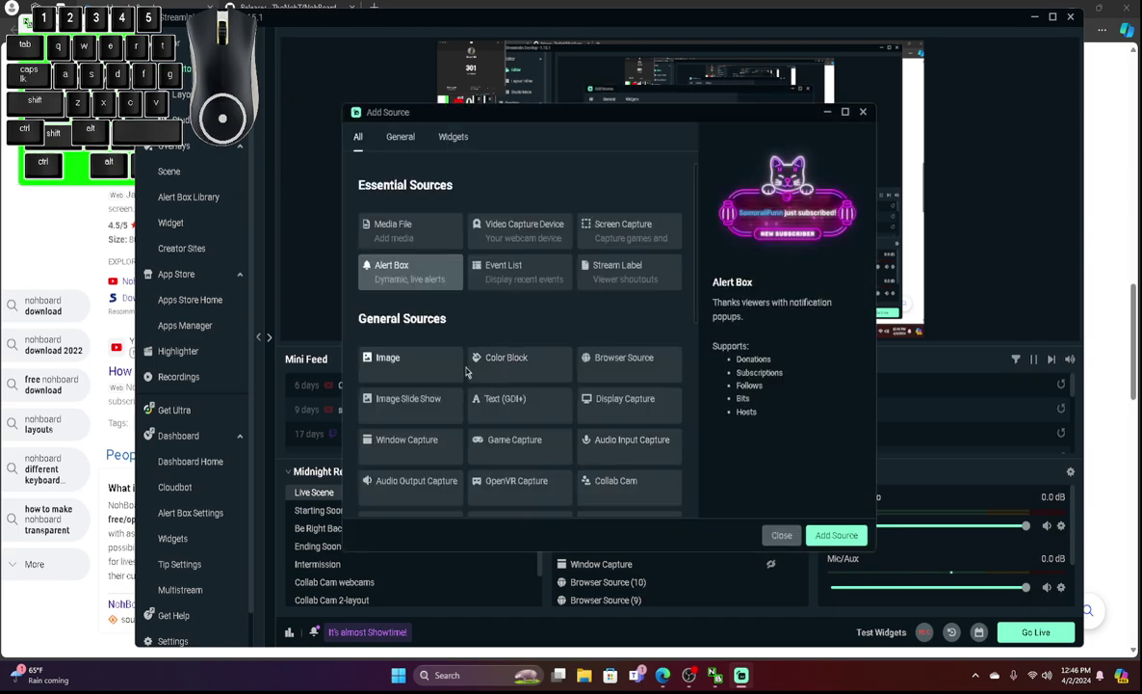
scroll(395, 472, down, 3)
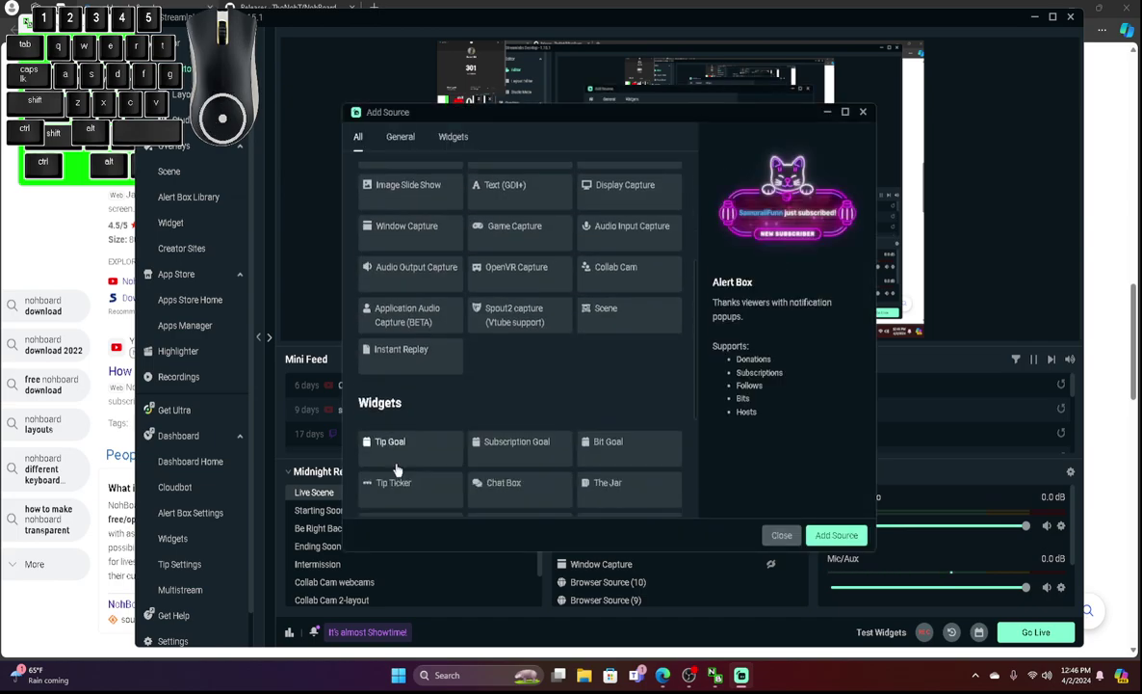
scroll(408, 434, up, 4)
click(404, 378)
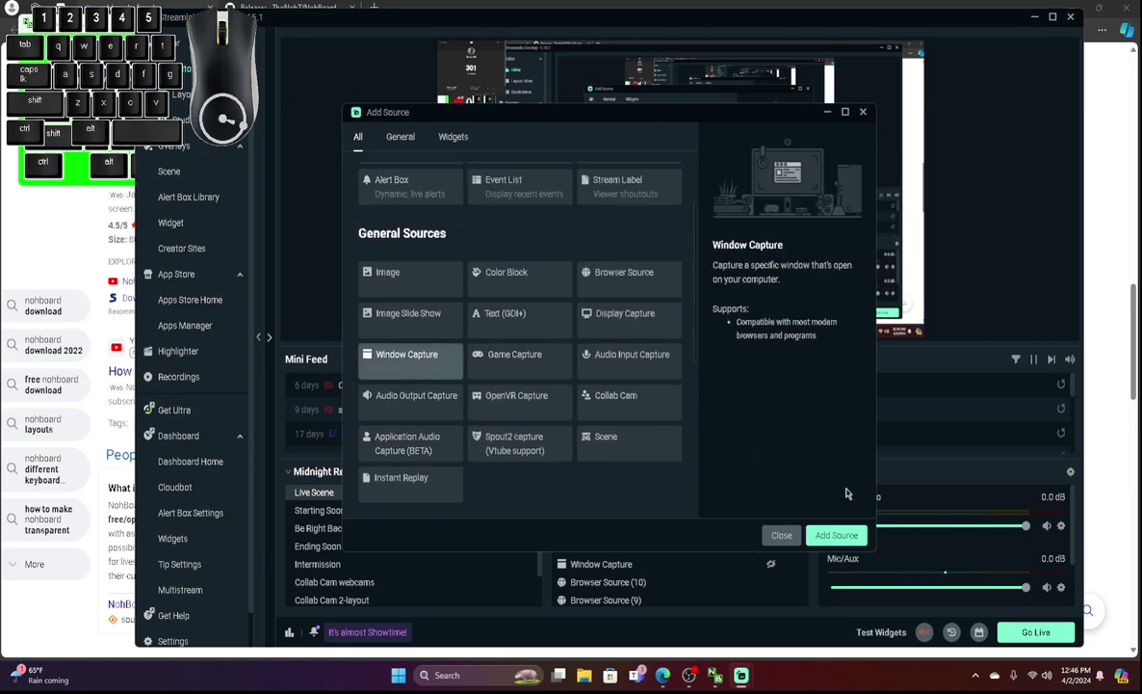
click(830, 535)
click(517, 316)
click(518, 345)
click(550, 416)
click(751, 412)
- Try the OBS window and the Edge browser window as the captured window of the new source
click(591, 238)
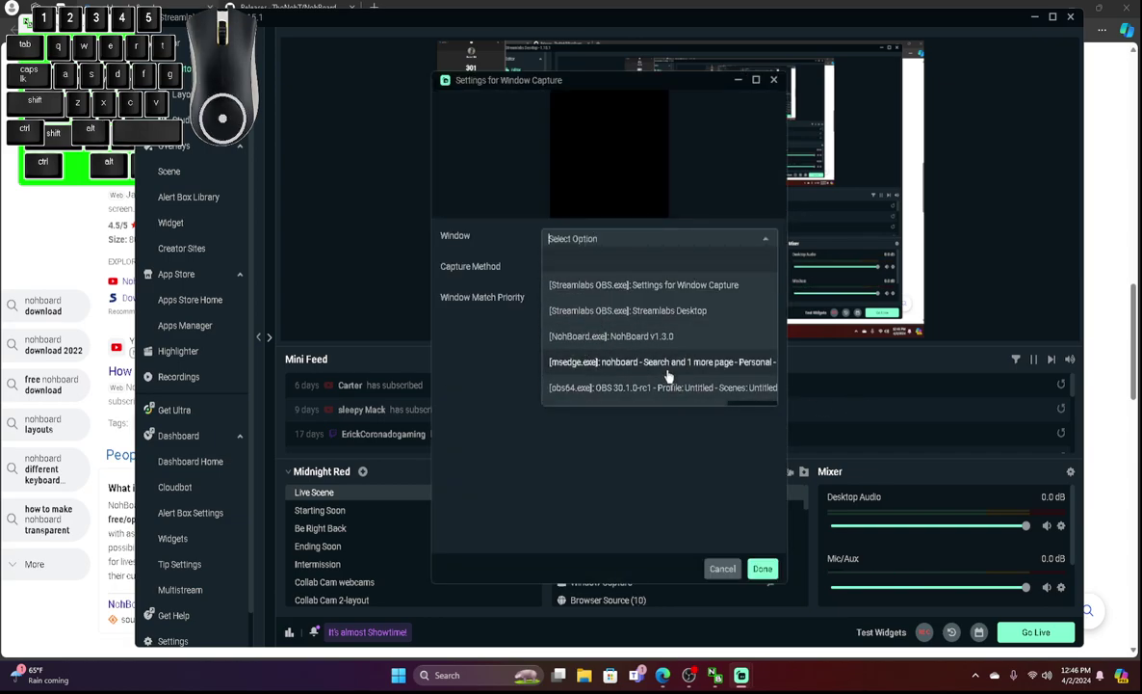
click(665, 388)
click(697, 238)
click(655, 362)
- Set the captured window to [NohBoard.exe]: NohBoard v1.3.0 and accept the source settings
click(650, 241)
click(671, 339)
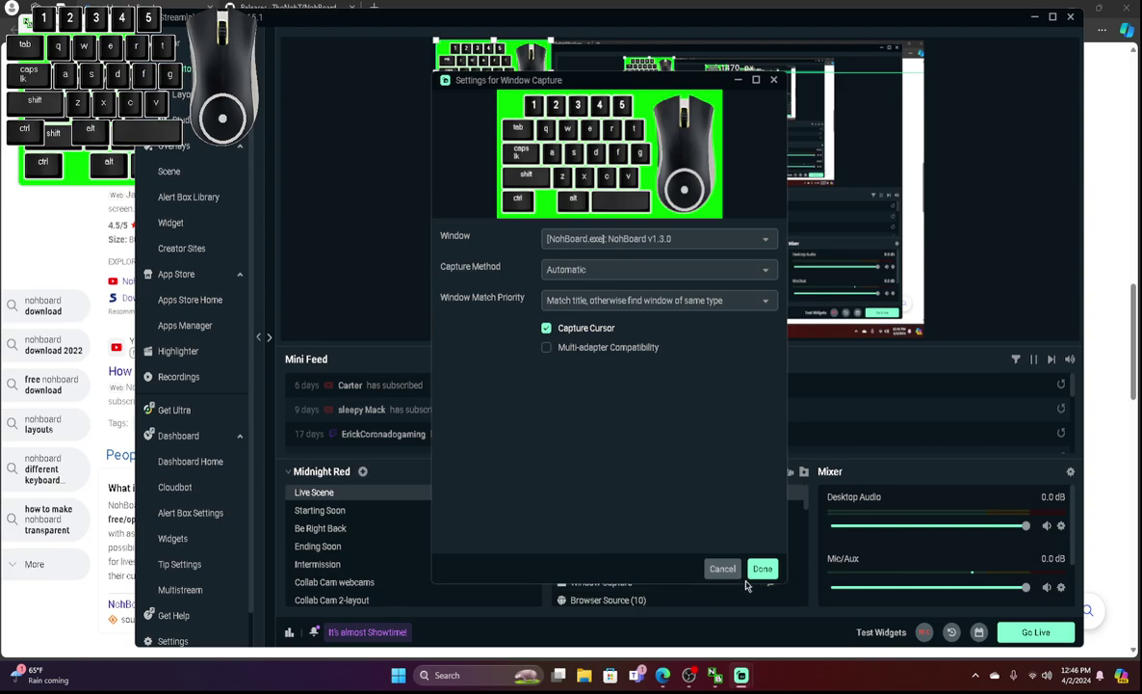
click(758, 569)
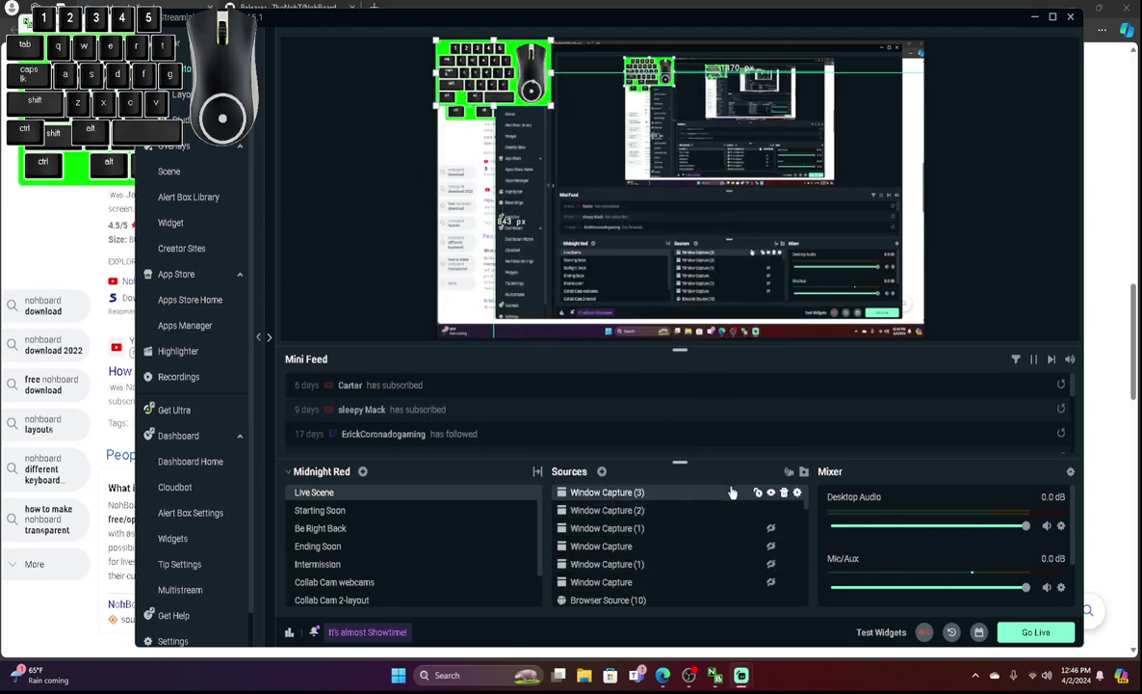
- Review the available options and the source properties of Window Capture (3)
right_click(710, 492)
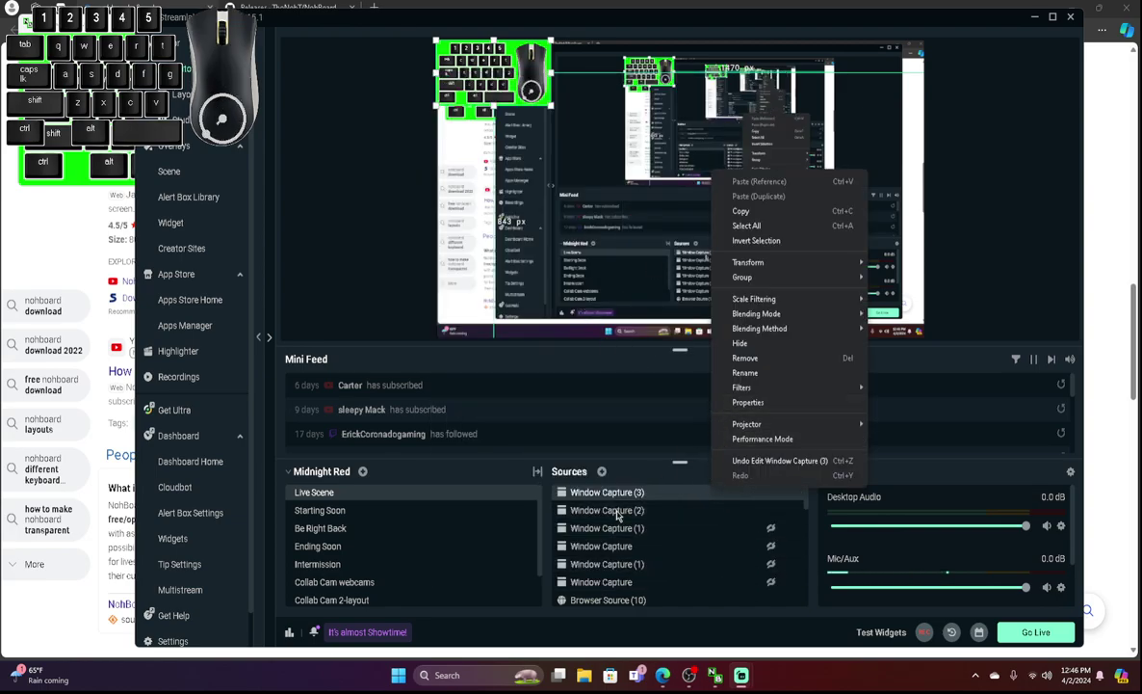
click(586, 493)
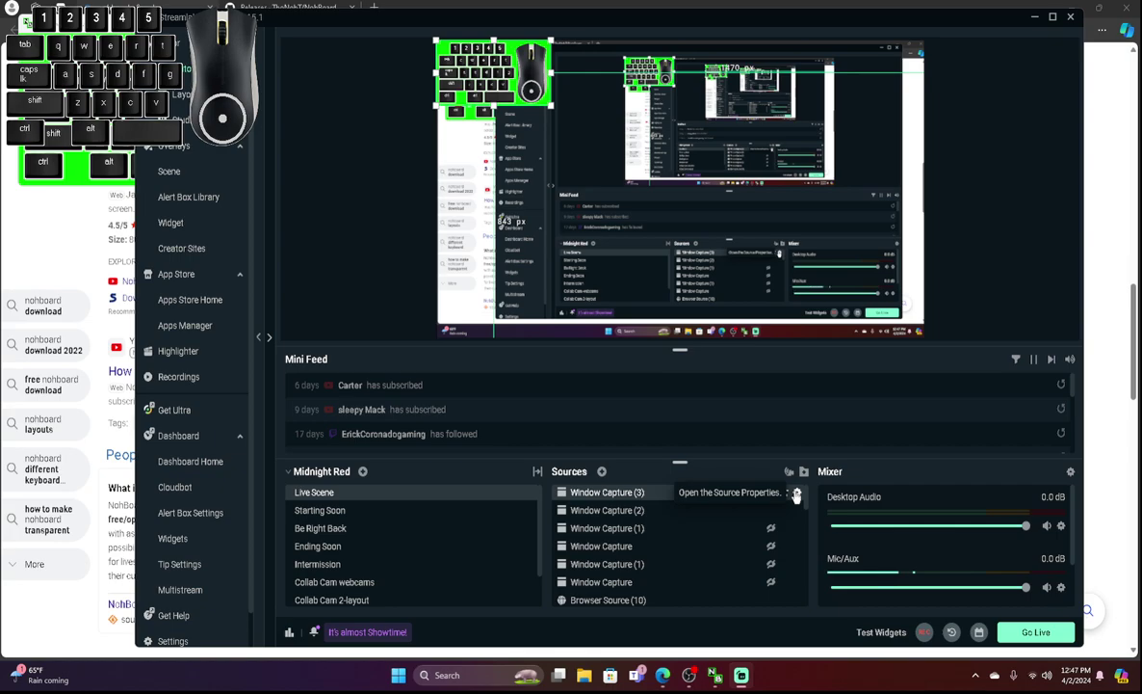
click(796, 493)
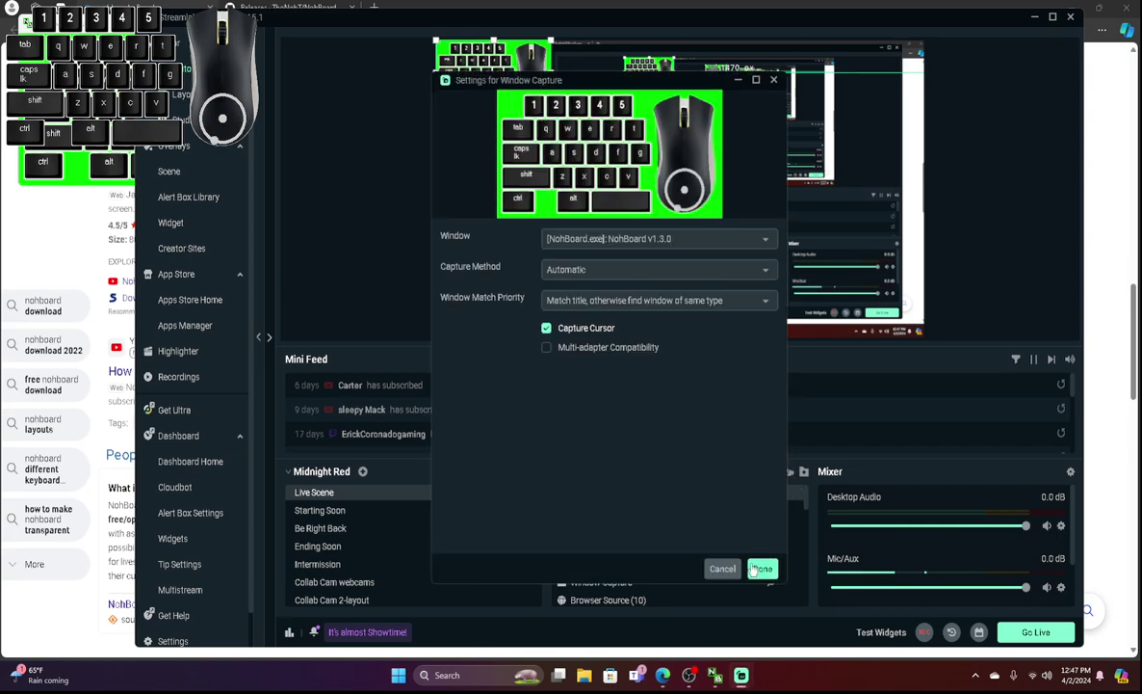
click(761, 568)
- Add a Color Correction filter to the Window Capture (3) source, keeping the default filter name
right_click(595, 481)
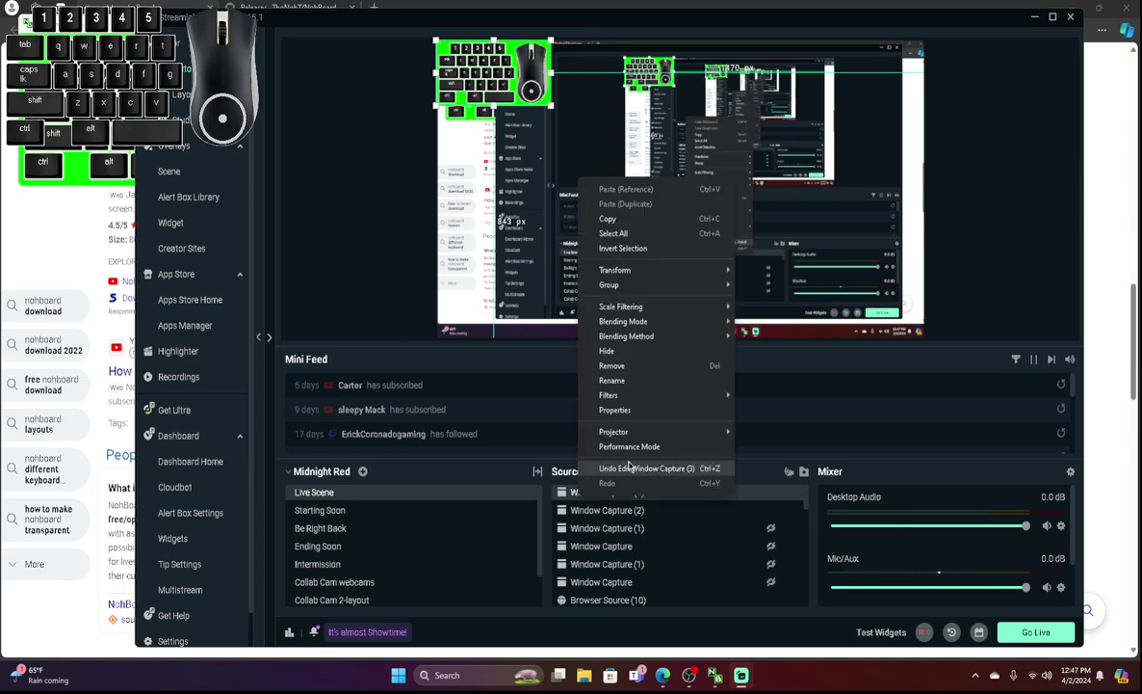
click(613, 396)
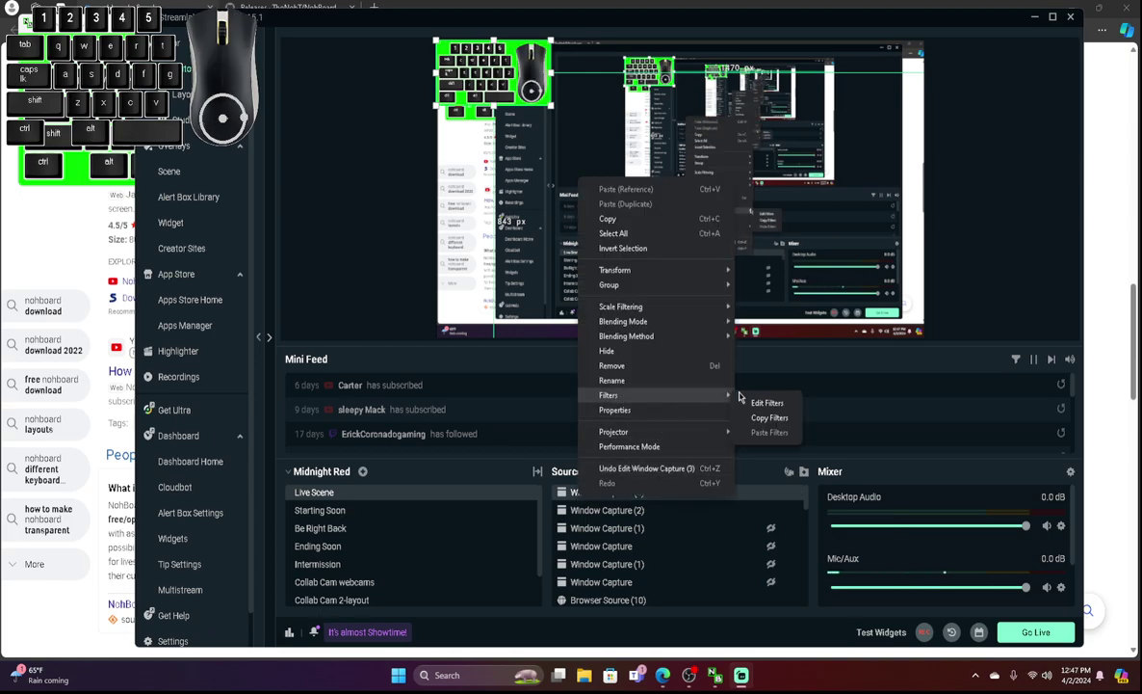
click(771, 402)
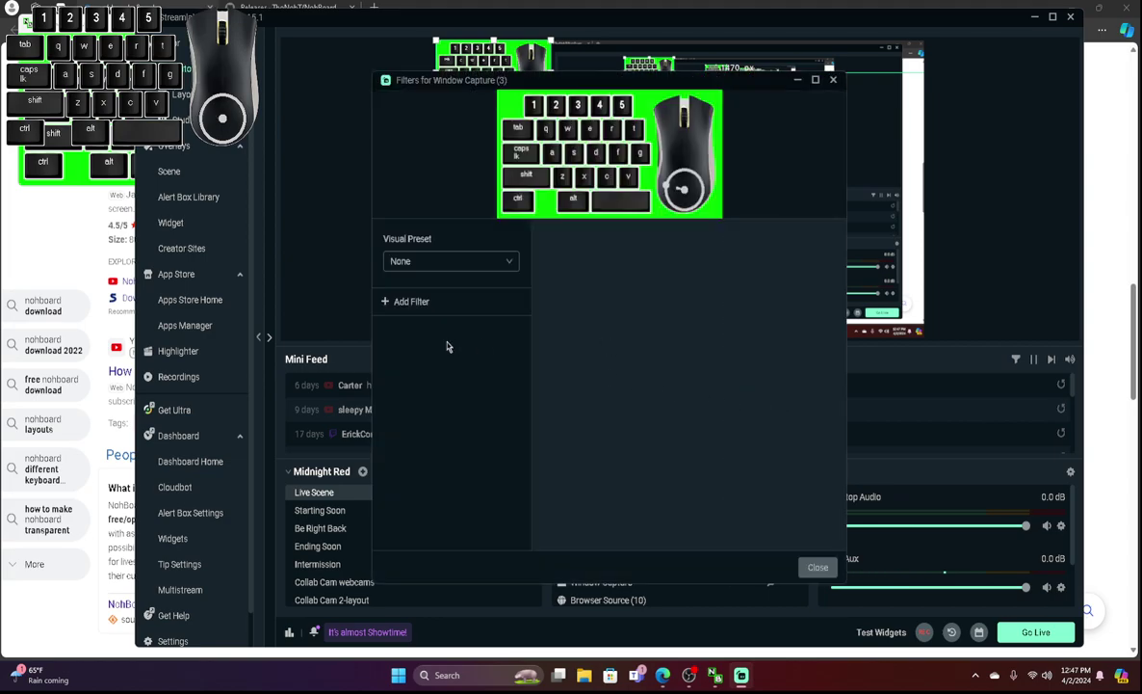
click(411, 300)
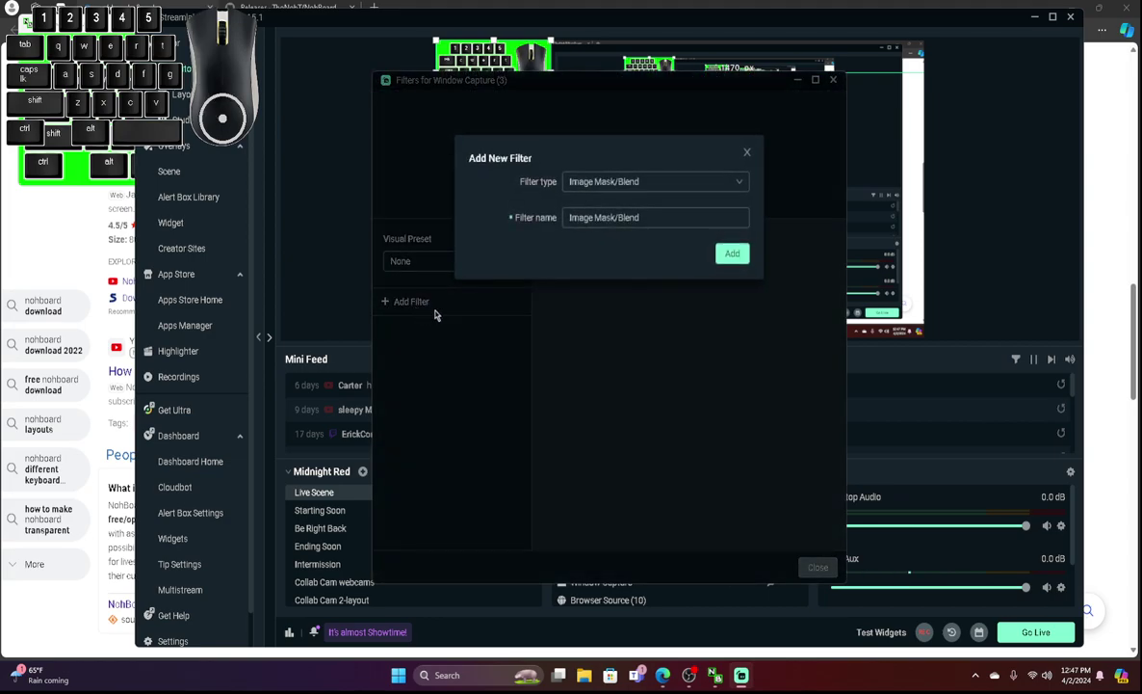
click(607, 183)
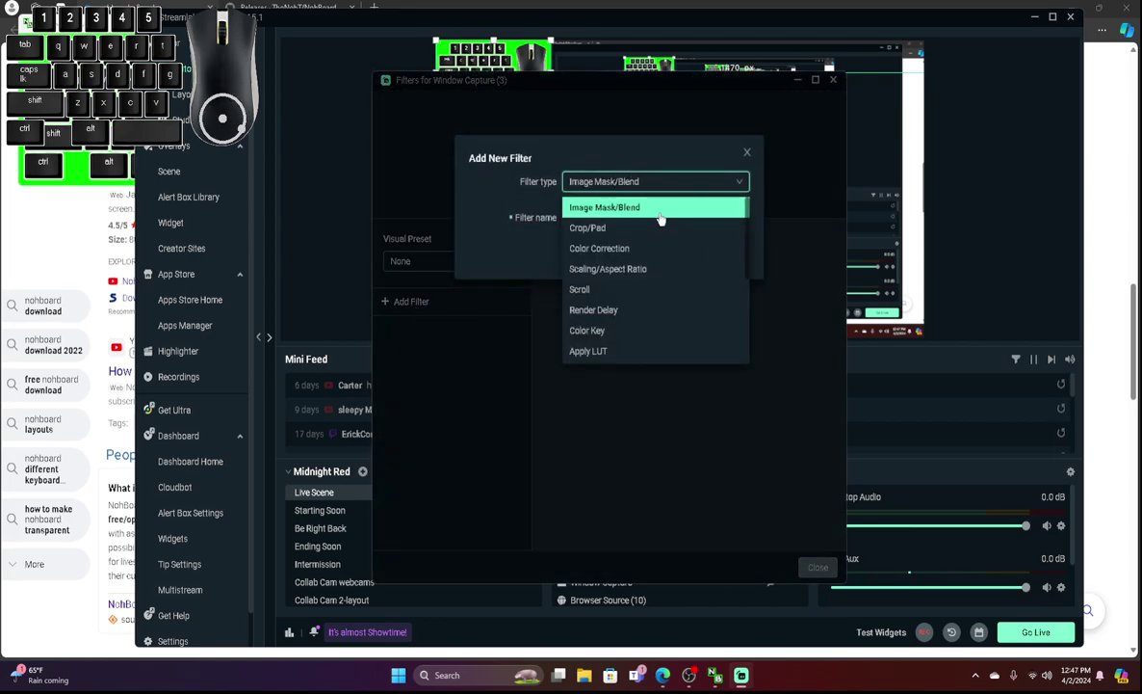
click(604, 248)
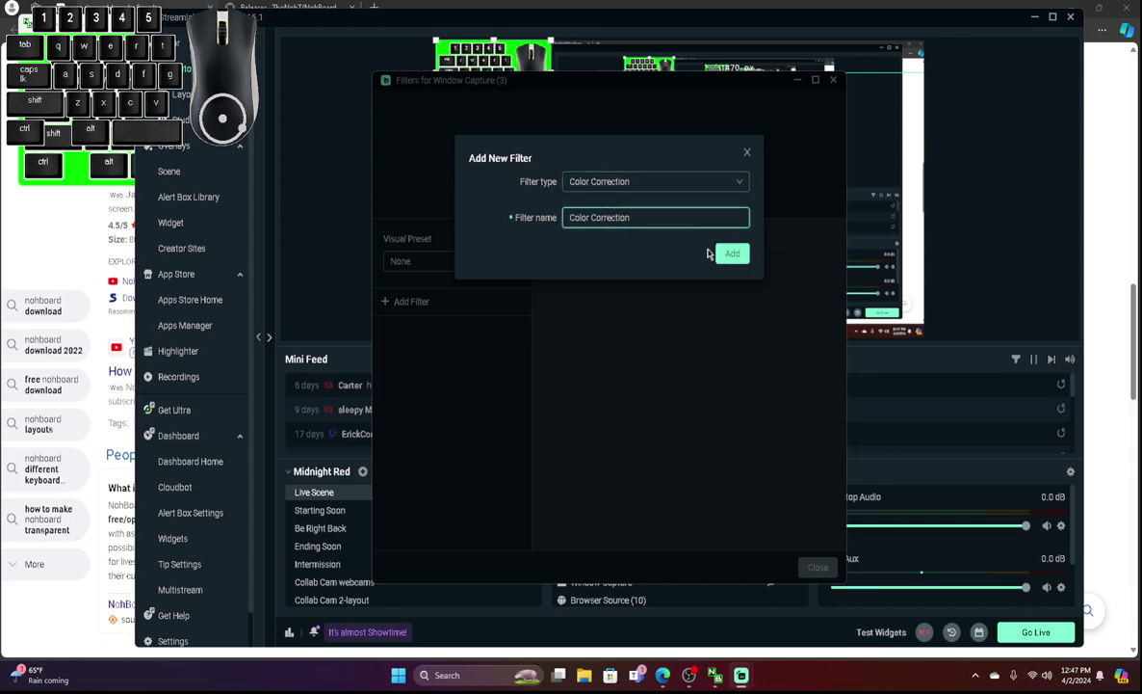
click(731, 253)
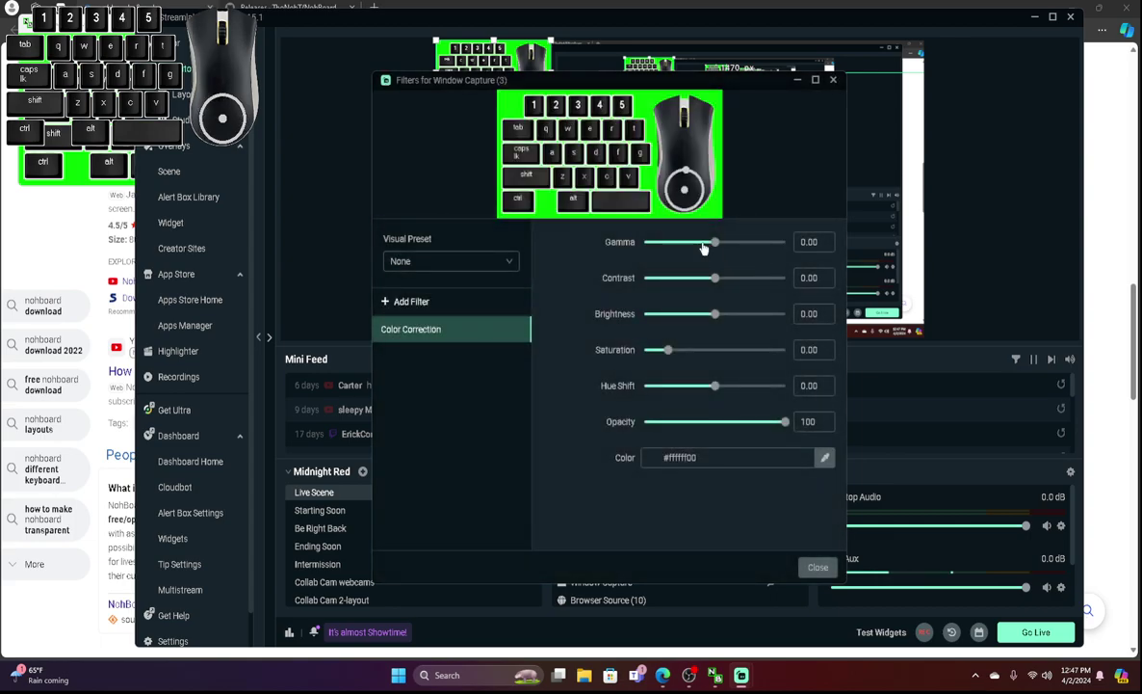
- Set the Color Correction color to the overlay's green background, #00ff00ff, and the opacity to 0, and close the filters
click(423, 261)
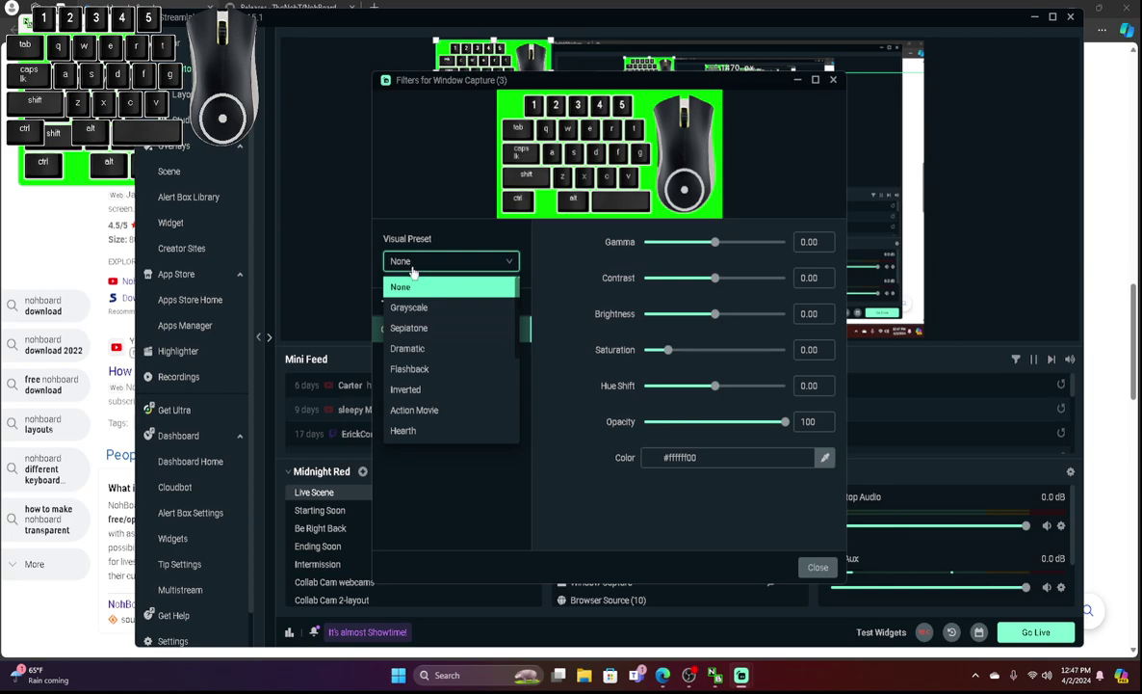
key(Escape)
click(826, 459)
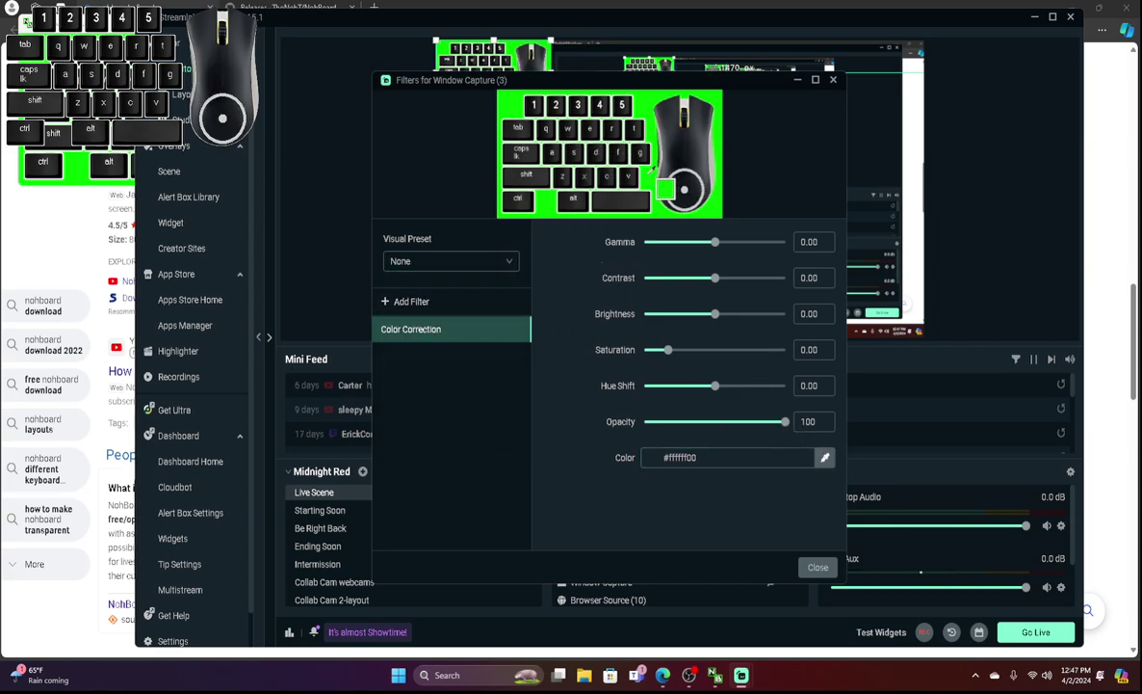
click(621, 92)
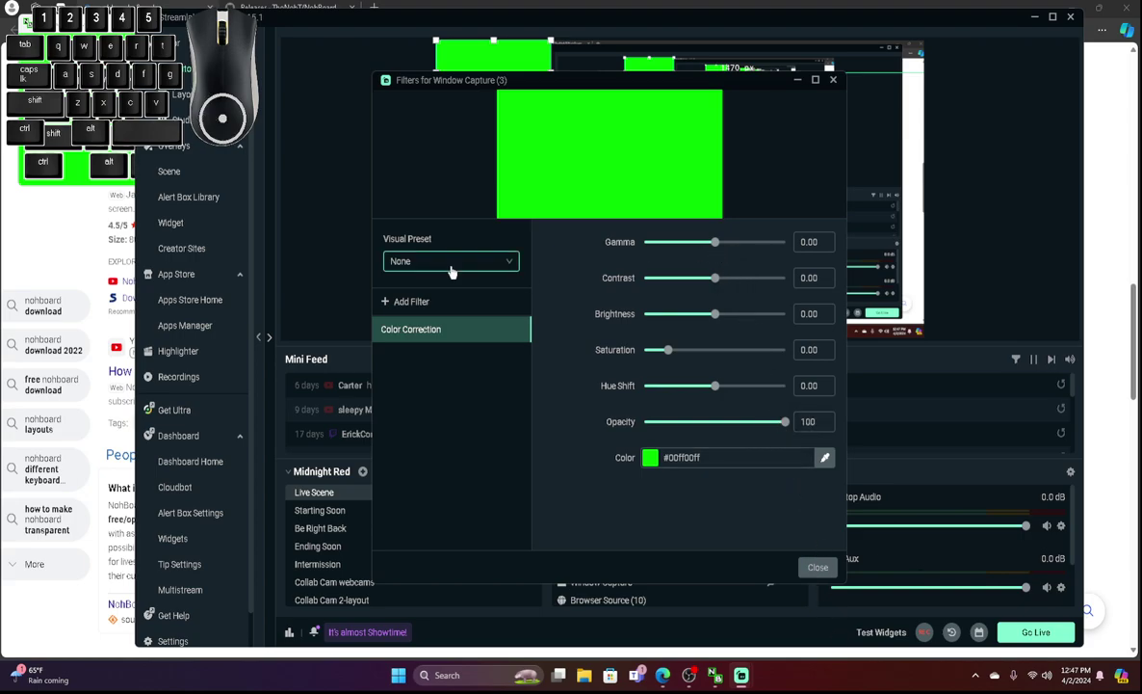
click(821, 458)
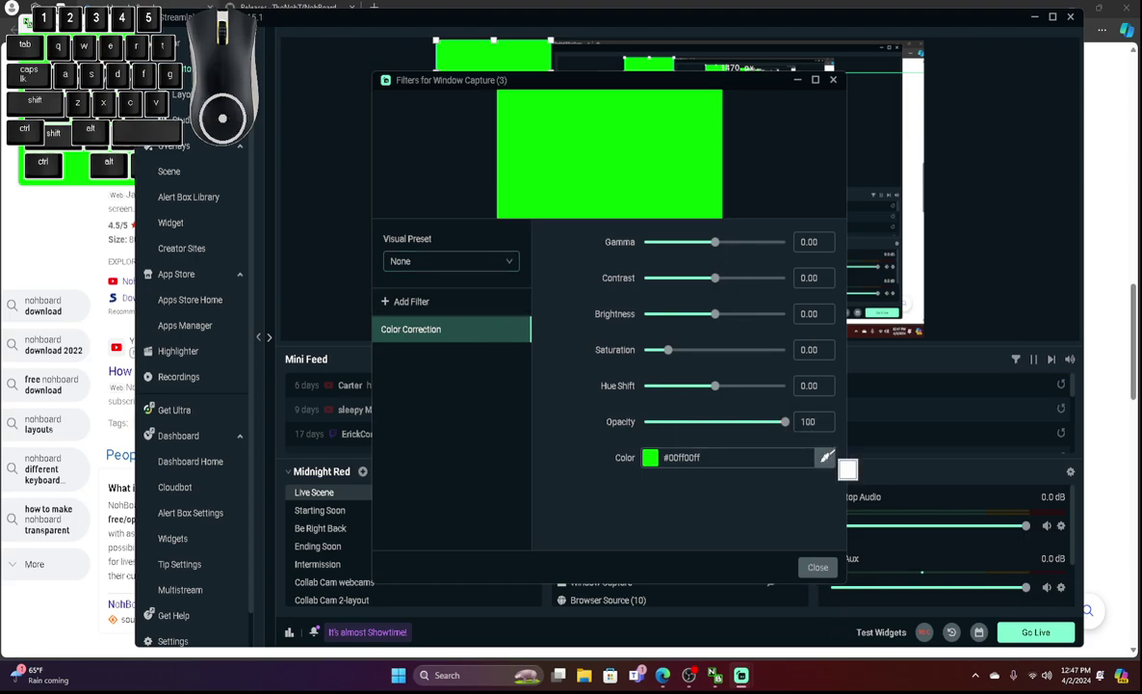
click(586, 155)
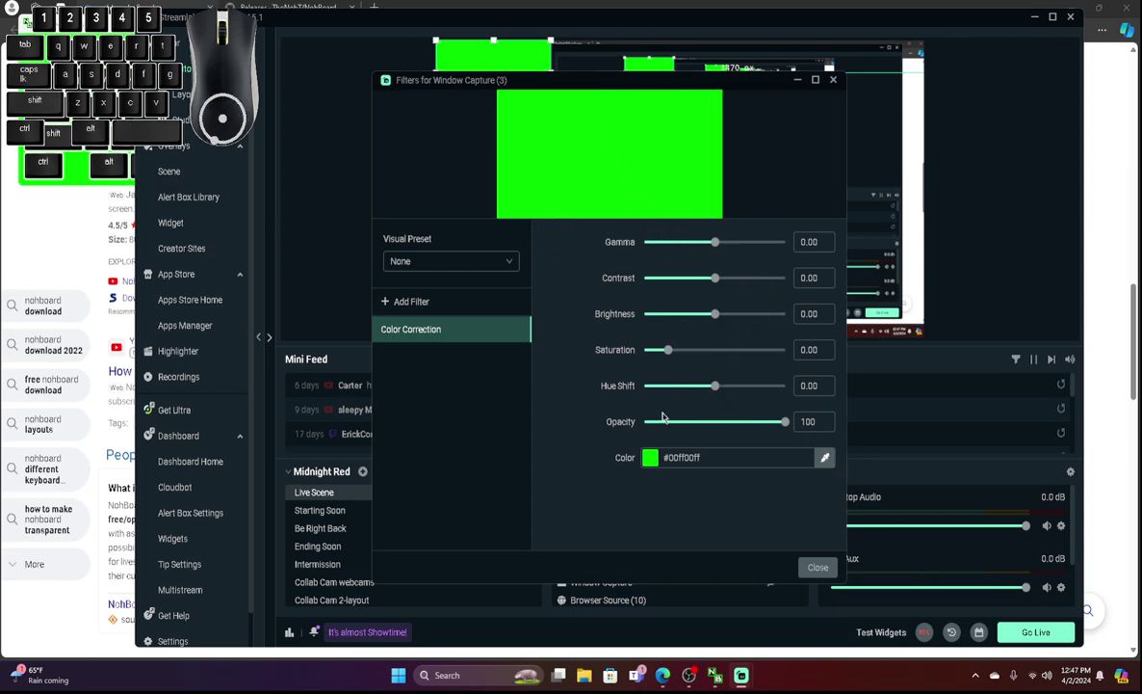
drag(732, 421, 370, 472)
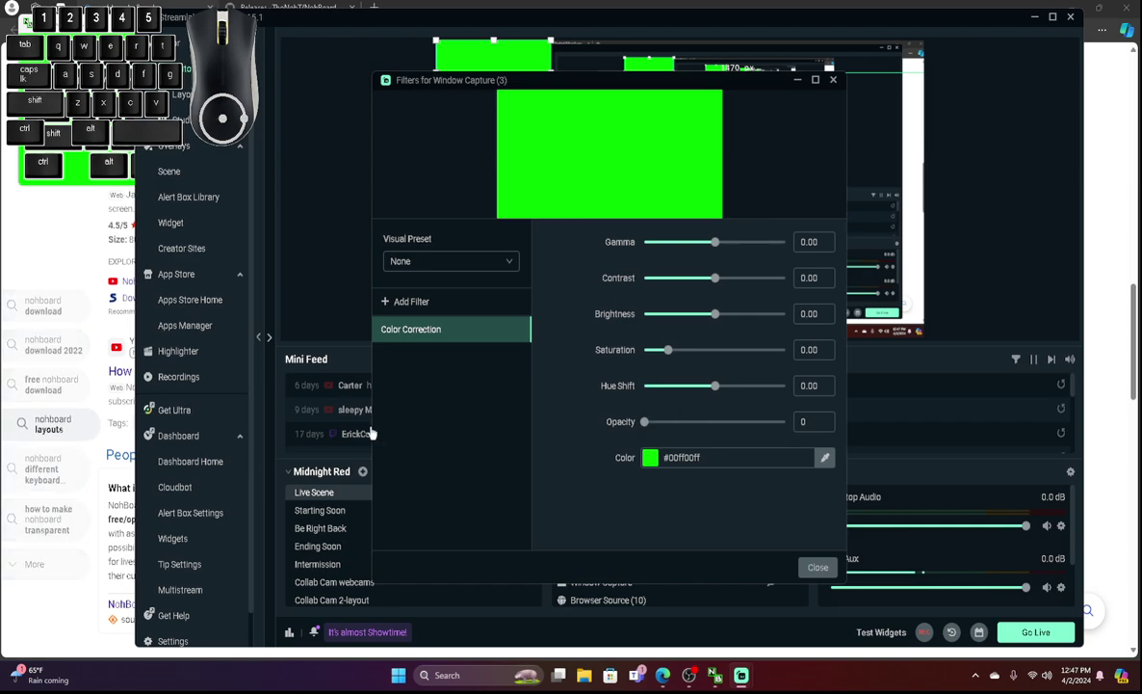
click(816, 567)
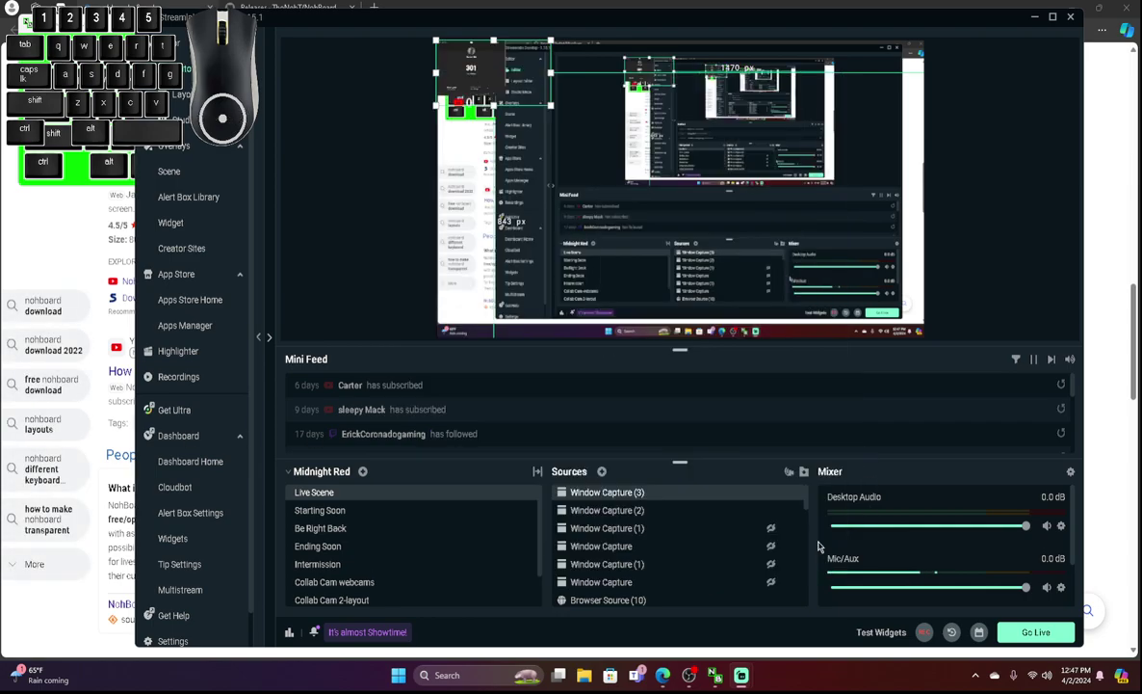
- Select the full-screen Display Capture (1) source in the preview and switch to OBS
click(484, 115)
click(480, 114)
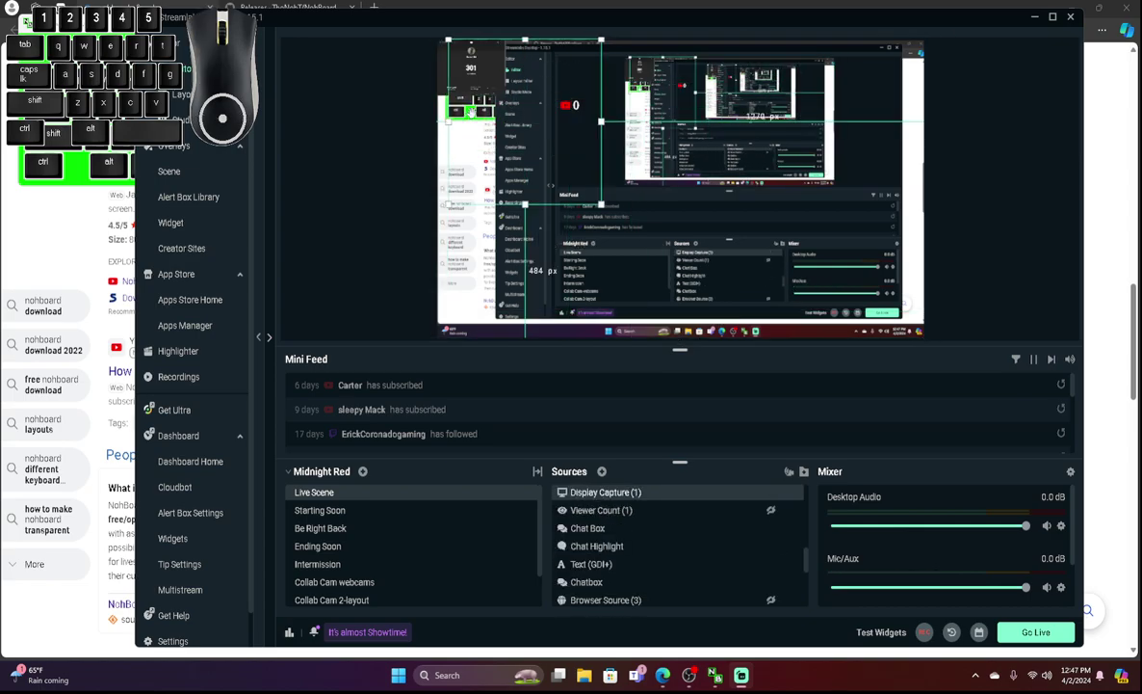
click(479, 136)
click(461, 114)
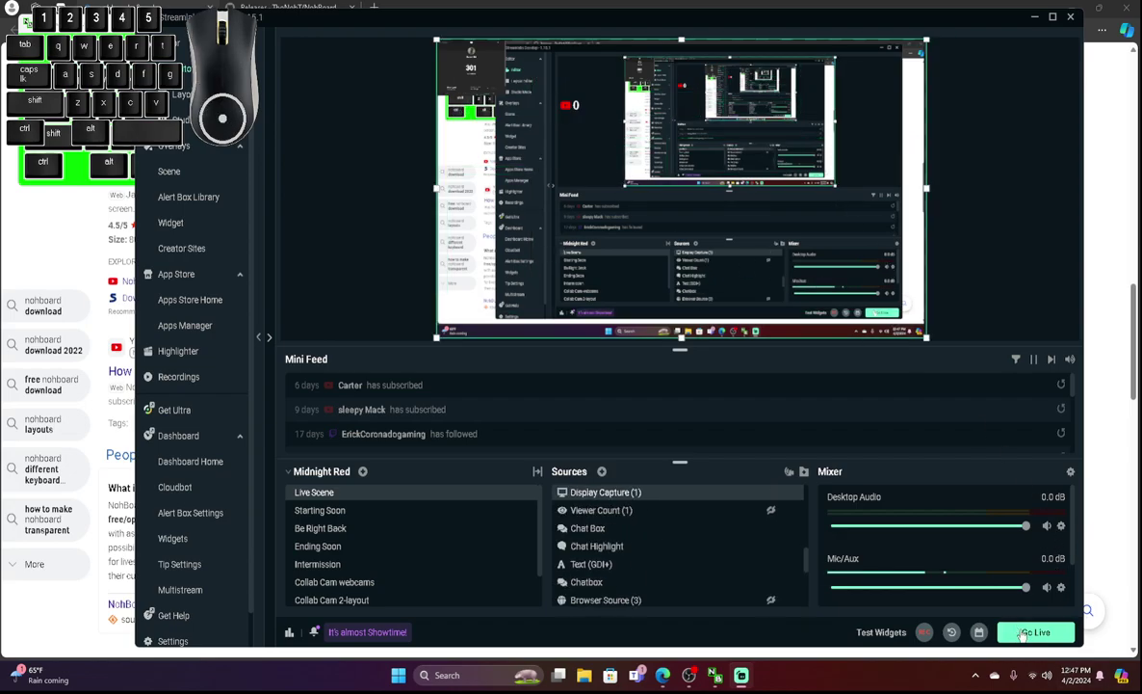
click(689, 674)
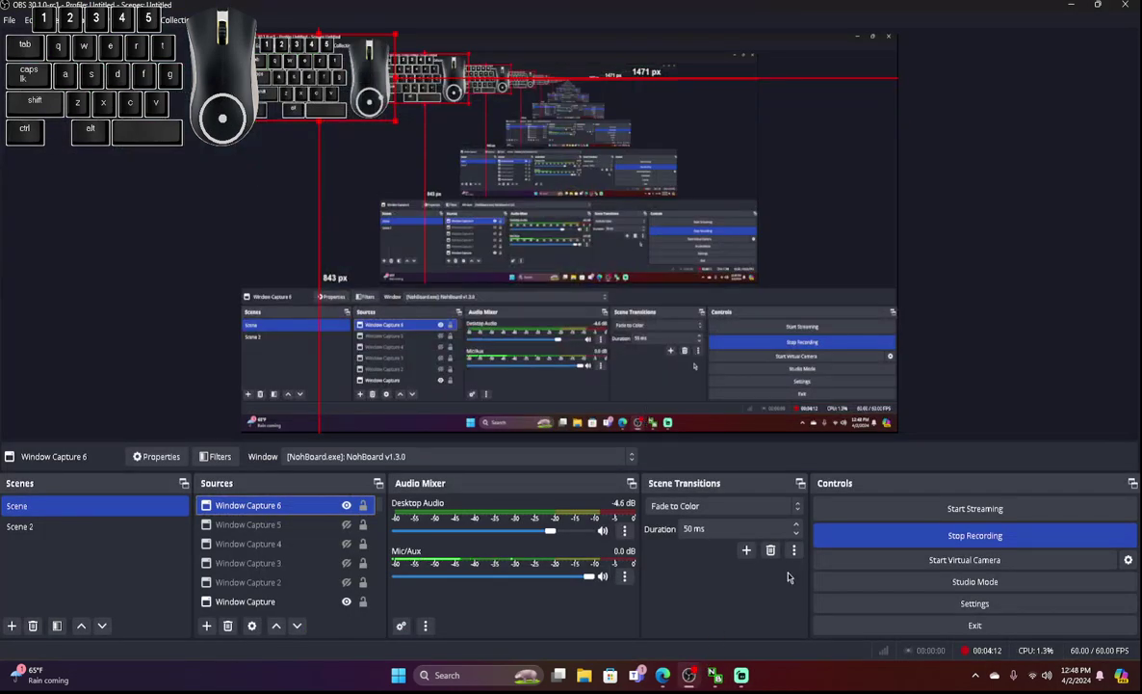